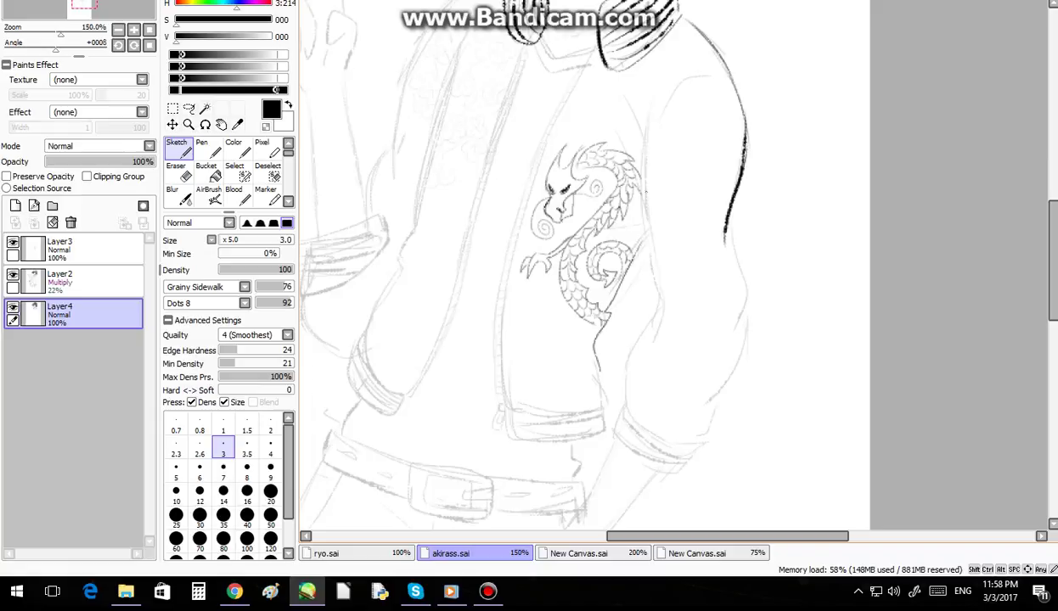
Step: Ink the inner and outer outlines of the jacket sleeve beside the dragon, closing the sleeve just above its cuff
left_click_drag(645, 194, 652, 248)
left_click_drag(643, 119, 653, 317)
mouse_move(722, 222)
left_mouse_down()
mouse_move(739, 341)
mouse_move(727, 379)
mouse_move(695, 411)
left_mouse_up()
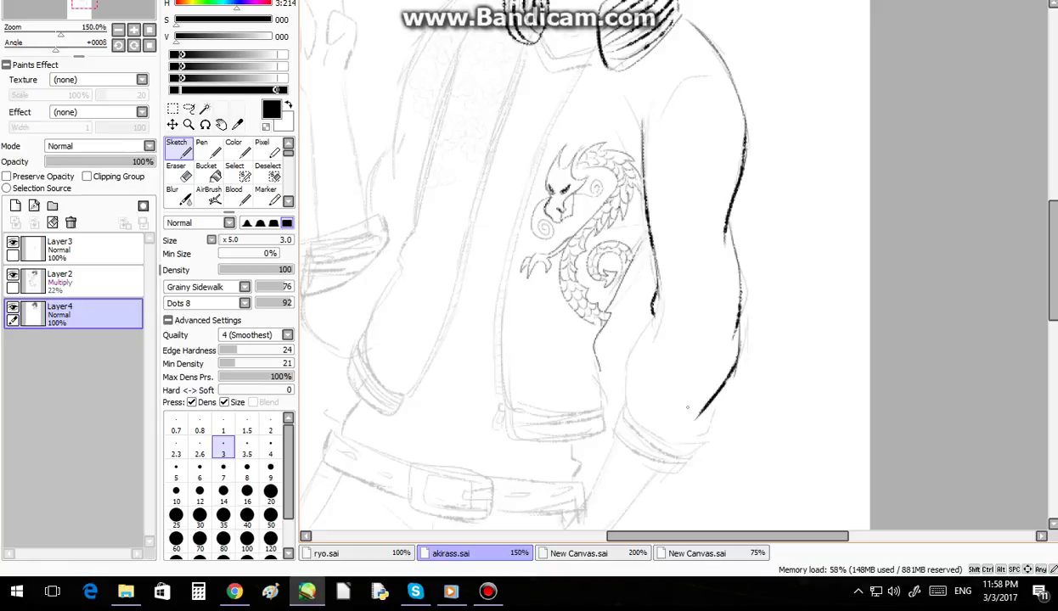
mouse_move(653, 304)
left_mouse_down()
mouse_move(630, 391)
mouse_move(635, 420)
mouse_move(705, 431)
left_mouse_up()
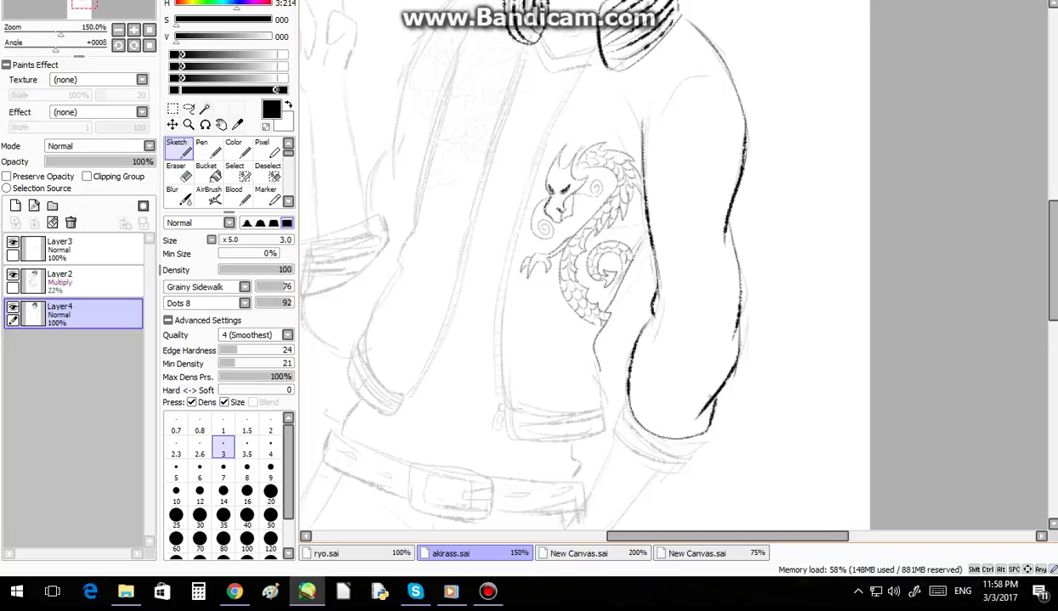
Step: Ink the cuff of the sleeve beside the dragon, with curved ribbing lines between its edges
scroll(666, 411, "down", 2)
scroll(629, 474, "up", 2)
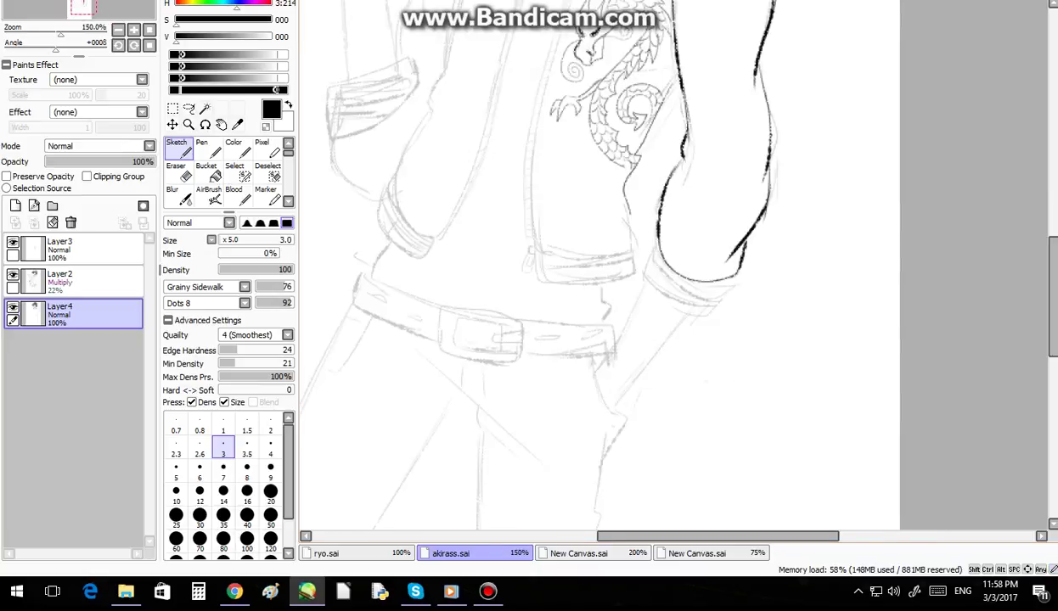
scroll(527, 331, "down", 1)
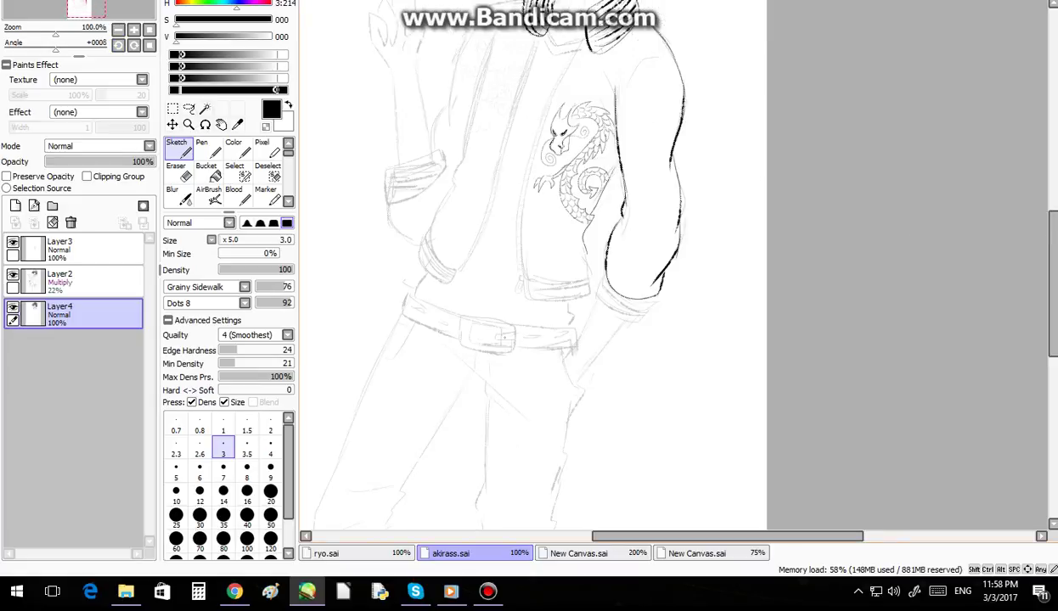
scroll(503, 340, "up", 1)
left_click(119, 46)
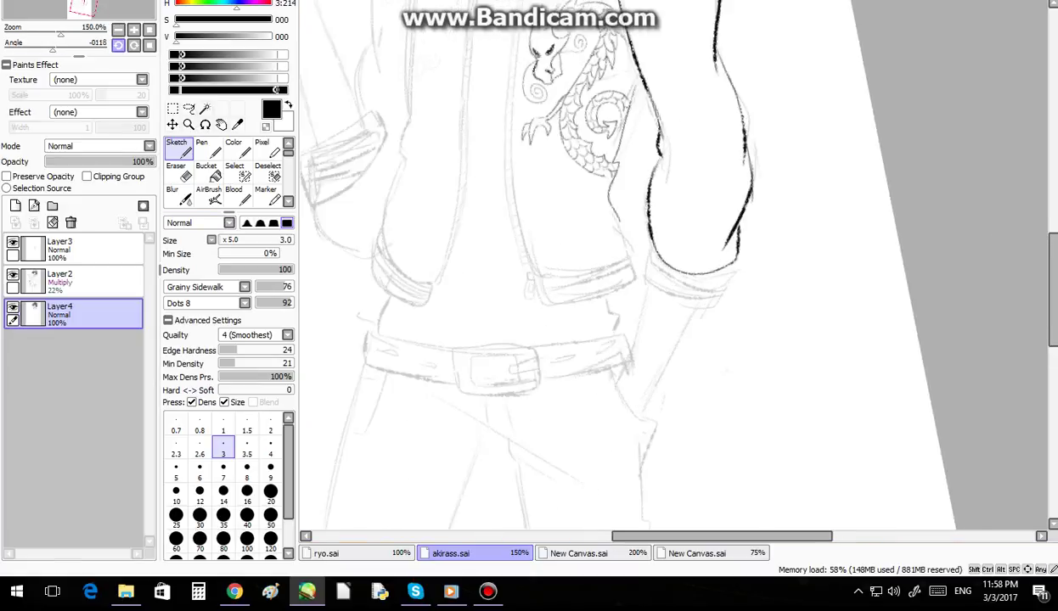
left_click(119, 46)
left_click(119, 46)
scroll(816, 401, "up", 1)
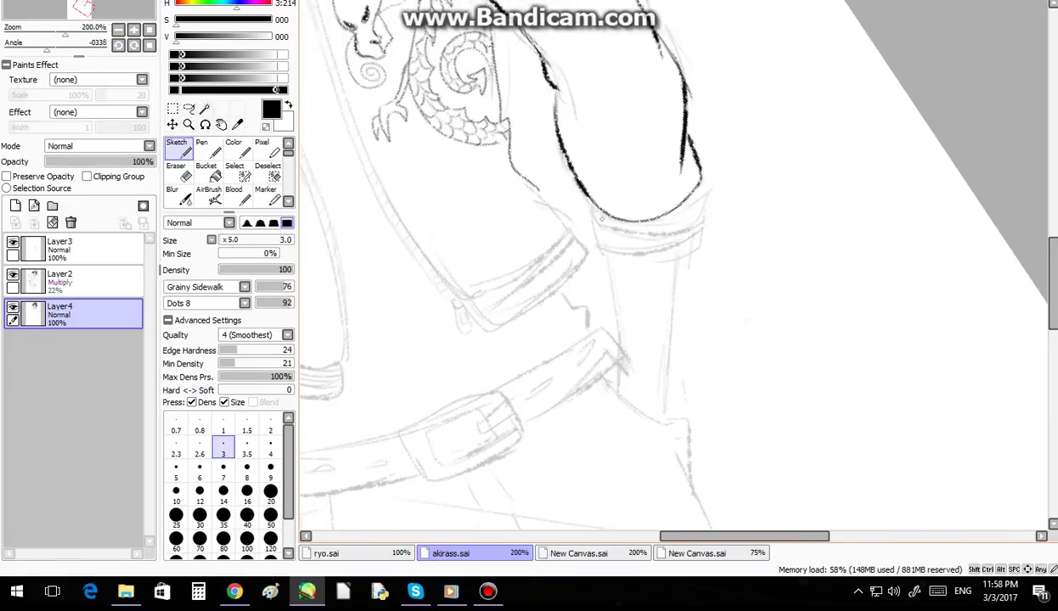
mouse_move(602, 218)
left_mouse_down()
mouse_move(581, 231)
mouse_move(599, 244)
mouse_move(667, 251)
mouse_move(701, 228)
mouse_move(699, 188)
left_mouse_up()
mouse_move(591, 224)
left_mouse_down()
mouse_move(634, 223)
mouse_move(702, 194)
left_mouse_up()
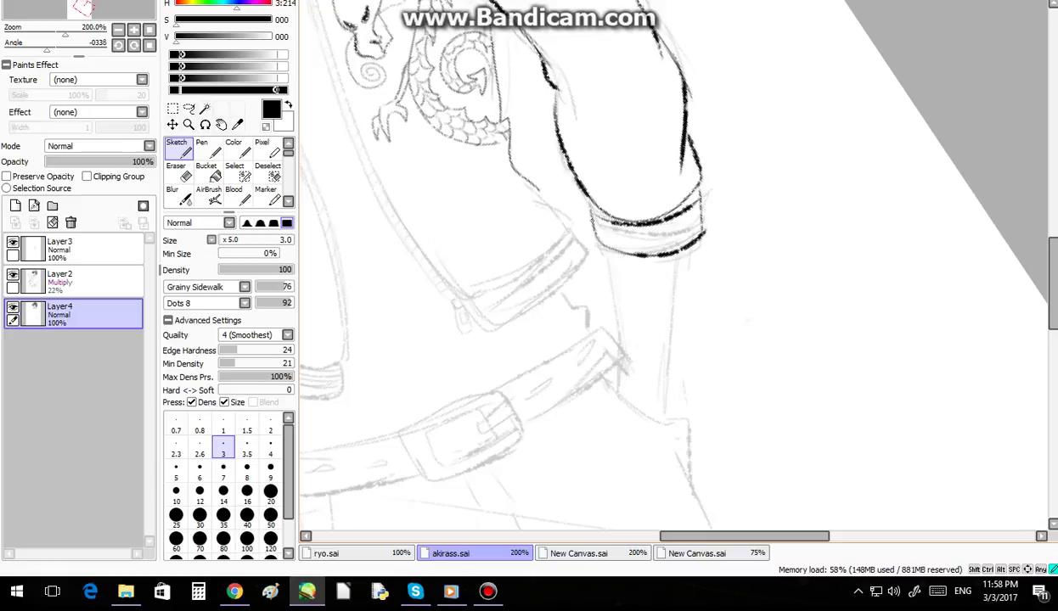
mouse_move(583, 226)
left_mouse_down()
mouse_move(682, 210)
mouse_move(634, 242)
mouse_move(684, 224)
left_mouse_up()
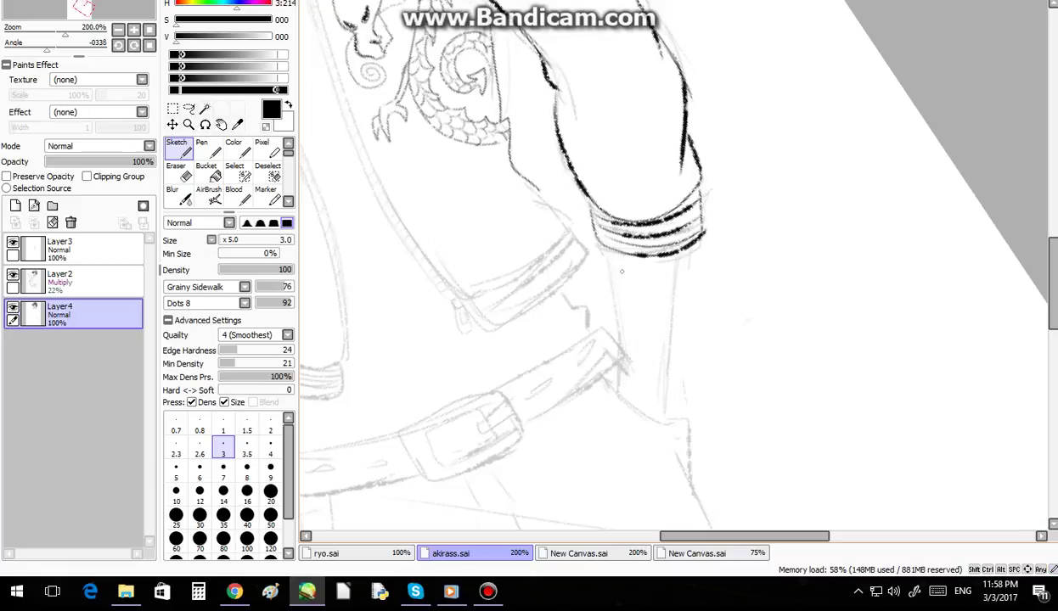
Step: Ink both edges of the forearm running from the sleeve cuff down to the trouser pocket
left_click_drag(608, 255, 622, 382)
left_click_drag(612, 306, 623, 386)
left_click_drag(683, 287, 680, 311)
left_click_drag(687, 253, 667, 386)
left_click_drag(681, 288, 660, 418)
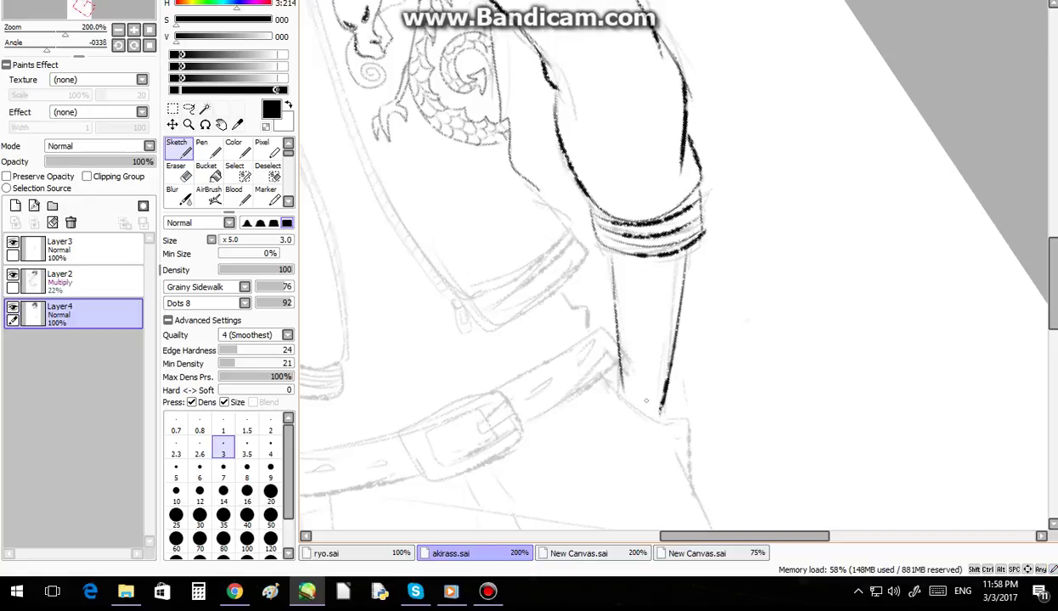
Step: Straighten the canvas and lower the opacity of the sketch on Layer2 to 0% to check the inked lines alone
scroll(646, 402, "down", 3)
key("Page_Down")
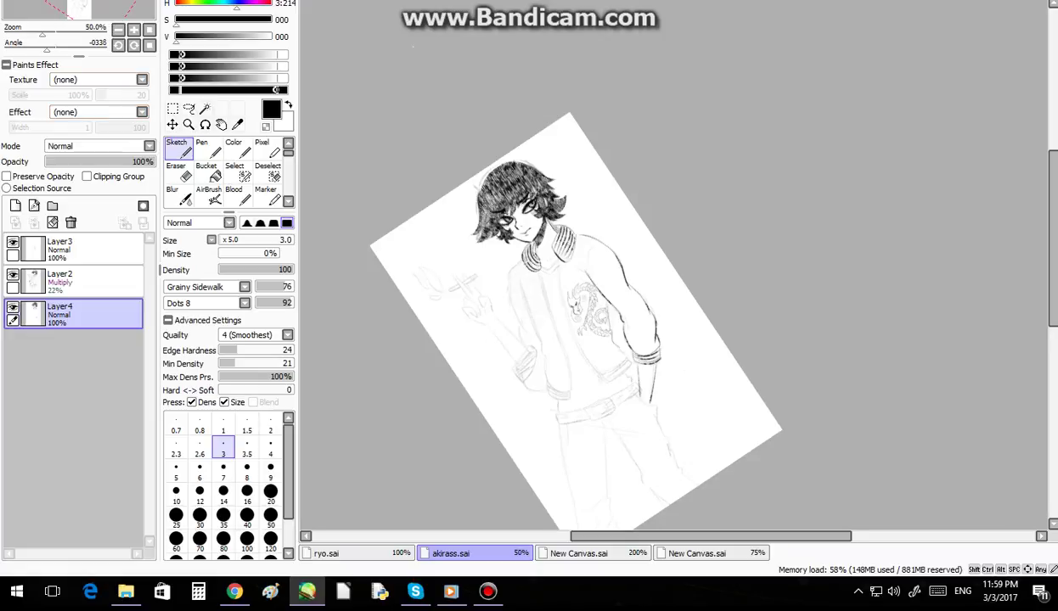
key("Home")
key("Page_Up")
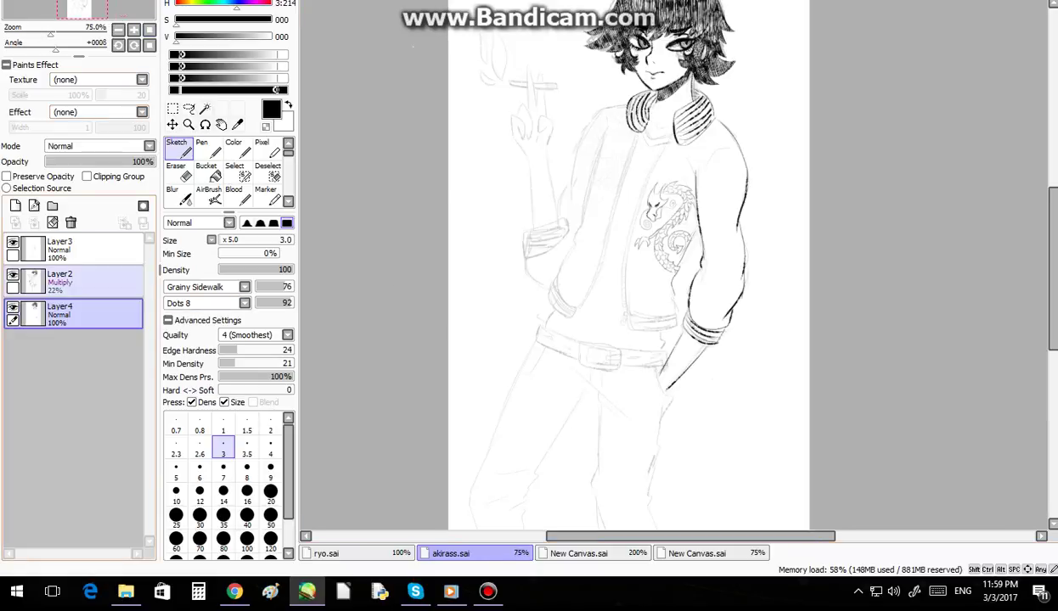
left_click(83, 282)
left_click_drag(68, 162, 42, 162)
scroll(471, 322, "down", 1)
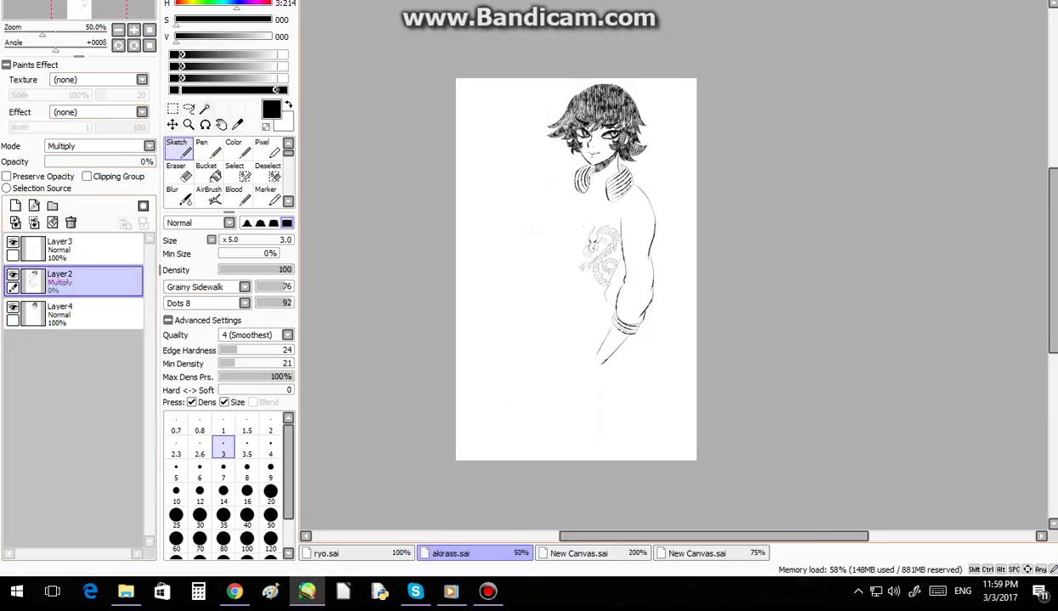
key("Page_Up")
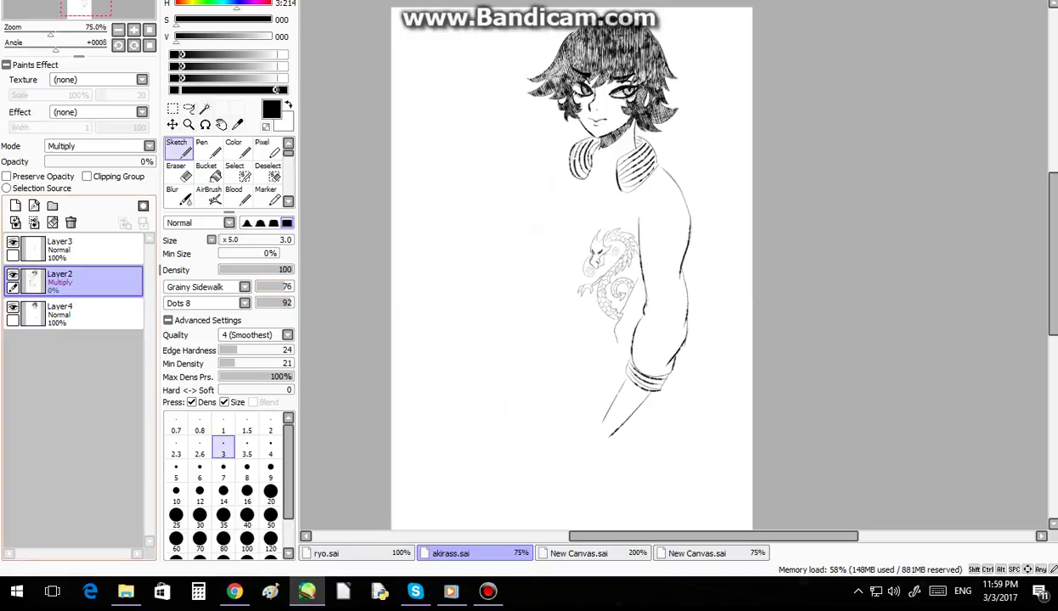
Step: Set the opacity of the sketch on Layer2 to 15% and make Layer4 the active layer
left_click_drag(46, 162, 70, 161)
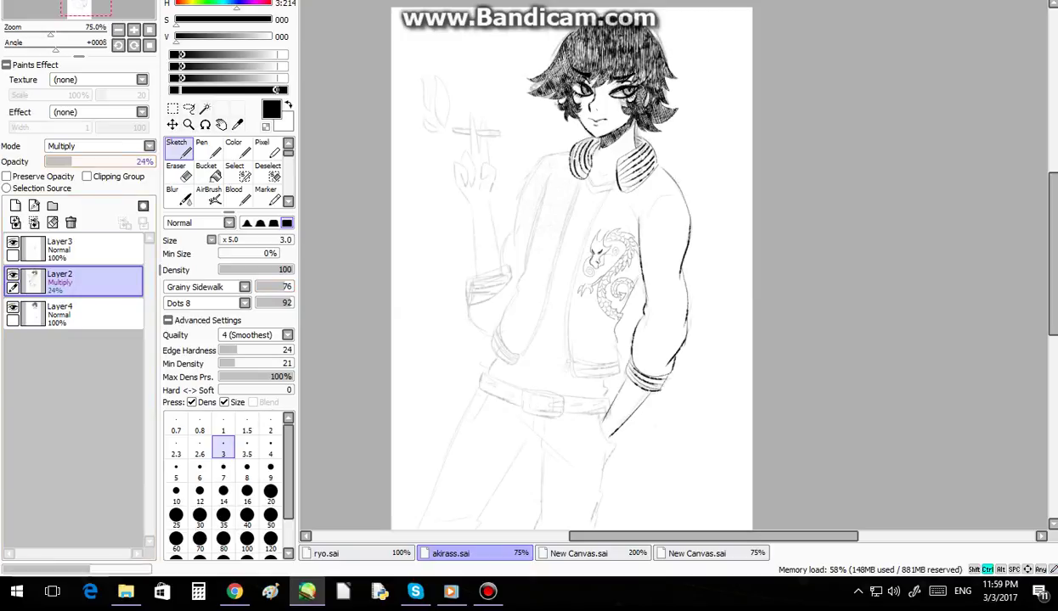
left_click(84, 314)
left_click(60, 278)
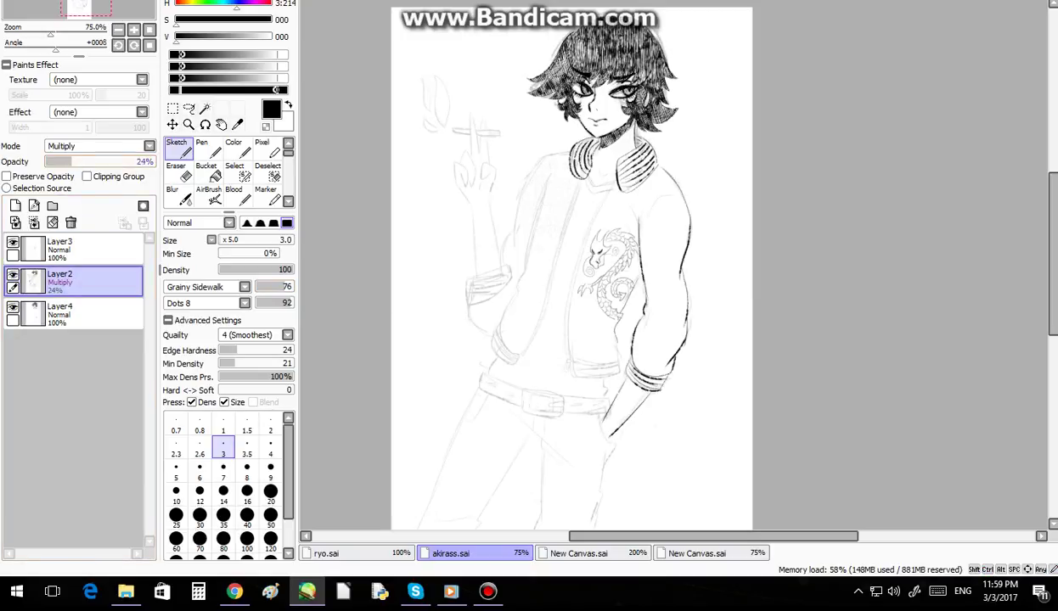
left_click_drag(72, 162, 63, 161)
left_click(60, 311)
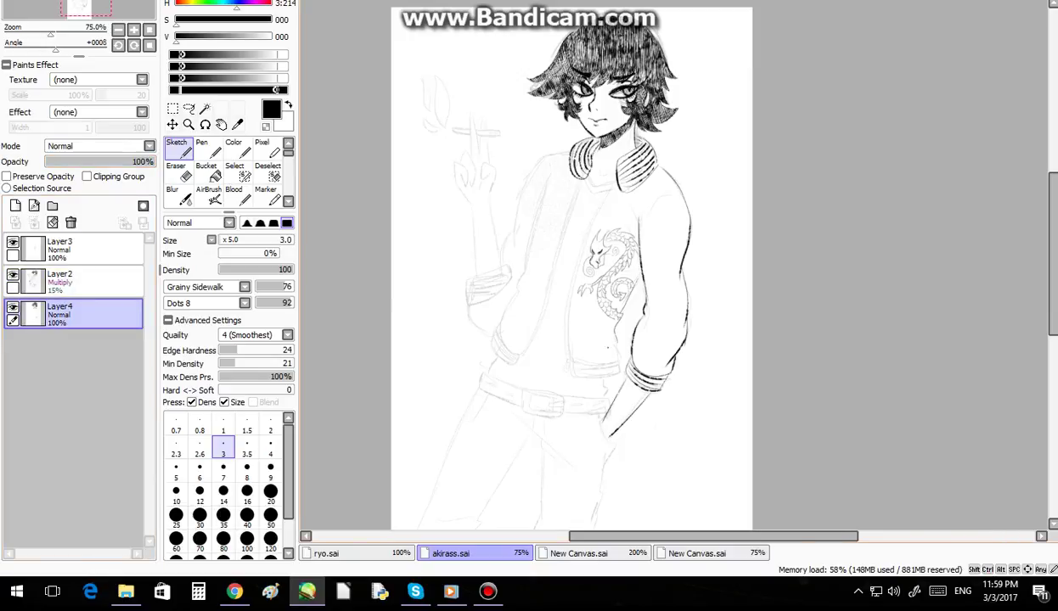
Step: Ink the outer side edge of the jacket half without the dragon, down to the top of its hem band
scroll(525, 300, "up", 2)
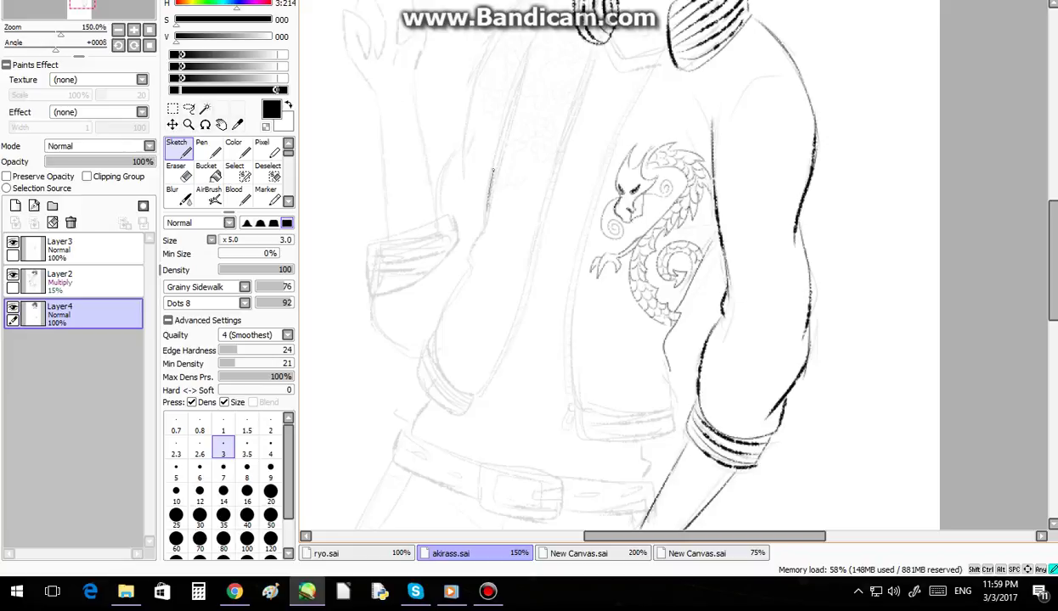
left_click_drag(488, 202, 517, 83)
left_click_drag(476, 193, 498, 100)
left_click_drag(488, 144, 529, 44)
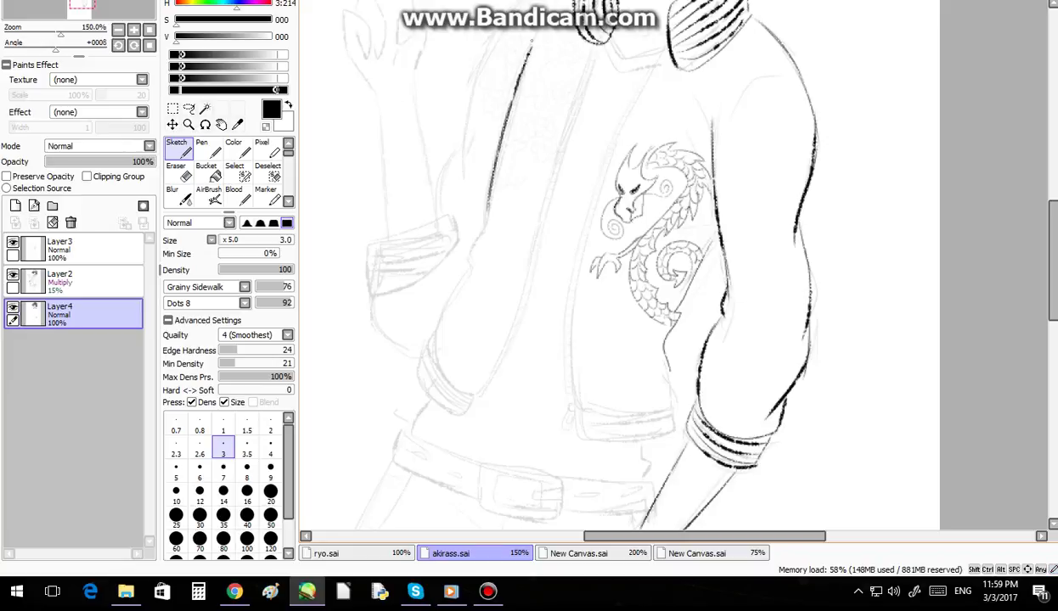
left_click_drag(478, 197, 435, 309)
mouse_move(461, 255)
left_mouse_down()
mouse_move(426, 360)
mouse_move(454, 389)
left_mouse_up()
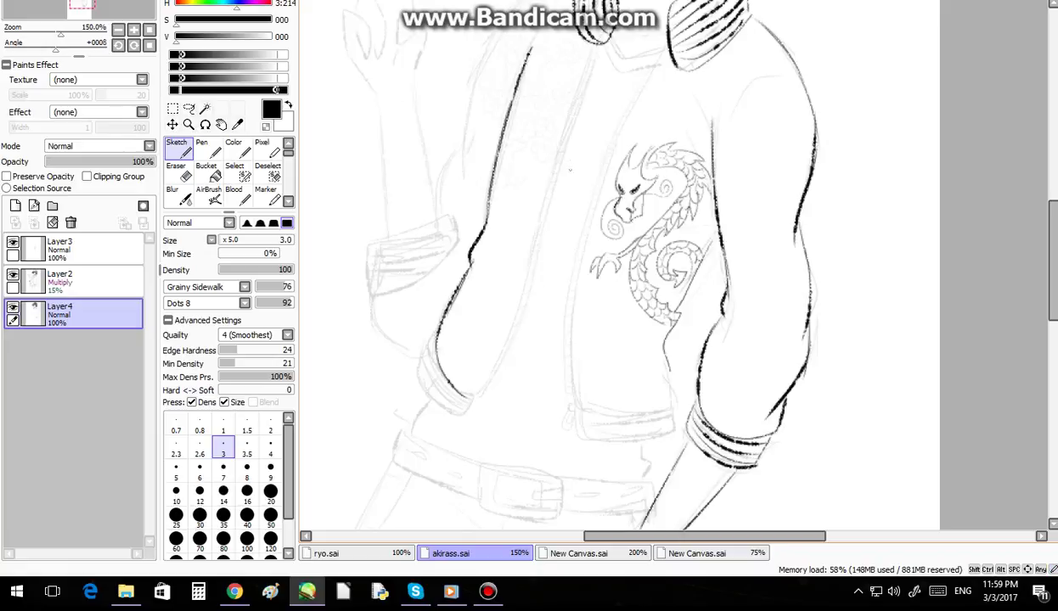
Step: Ink the double front-opening edge of the jacket half without the dragon, from the collar to the hem band
left_click_drag(597, 46, 562, 164)
left_click_drag(588, 76, 545, 207)
left_click_drag(566, 147, 532, 280)
left_click_drag(569, 140, 497, 324)
mouse_move(520, 262)
left_mouse_down()
mouse_move(475, 378)
mouse_move(458, 394)
left_mouse_up()
Step: Ink the hem band of the jacket half without the dragon and fill it with ribbing lines
mouse_move(428, 322)
left_mouse_down()
mouse_move(413, 370)
mouse_move(429, 399)
mouse_move(466, 422)
mouse_move(478, 401)
mouse_move(467, 395)
left_mouse_up()
left_click_drag(425, 347, 455, 386)
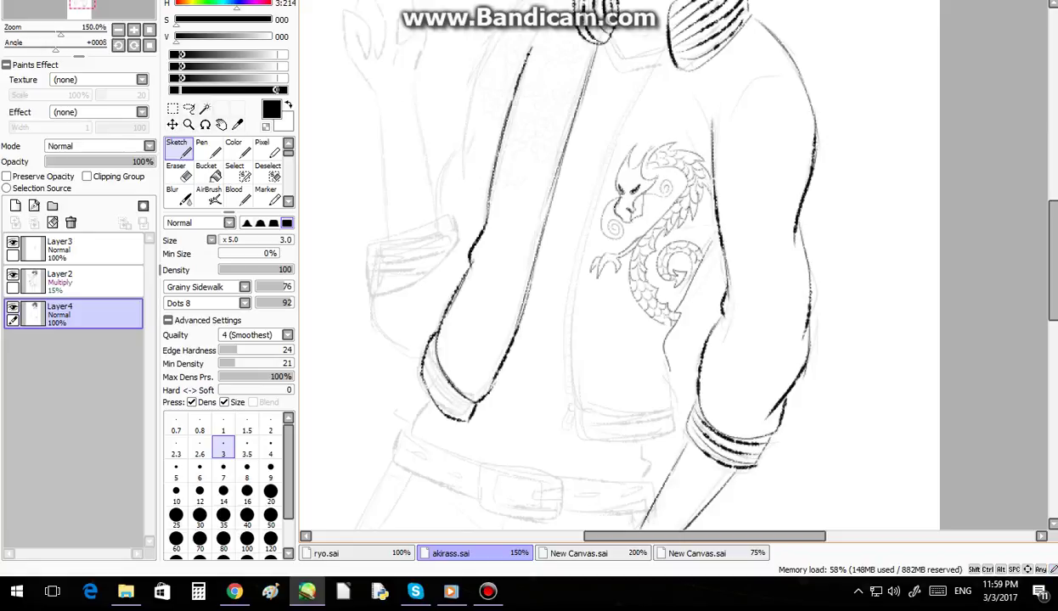
mouse_move(433, 341)
left_mouse_down()
mouse_move(476, 409)
mouse_move(432, 376)
mouse_move(472, 417)
left_mouse_up()
left_click_drag(423, 369, 465, 421)
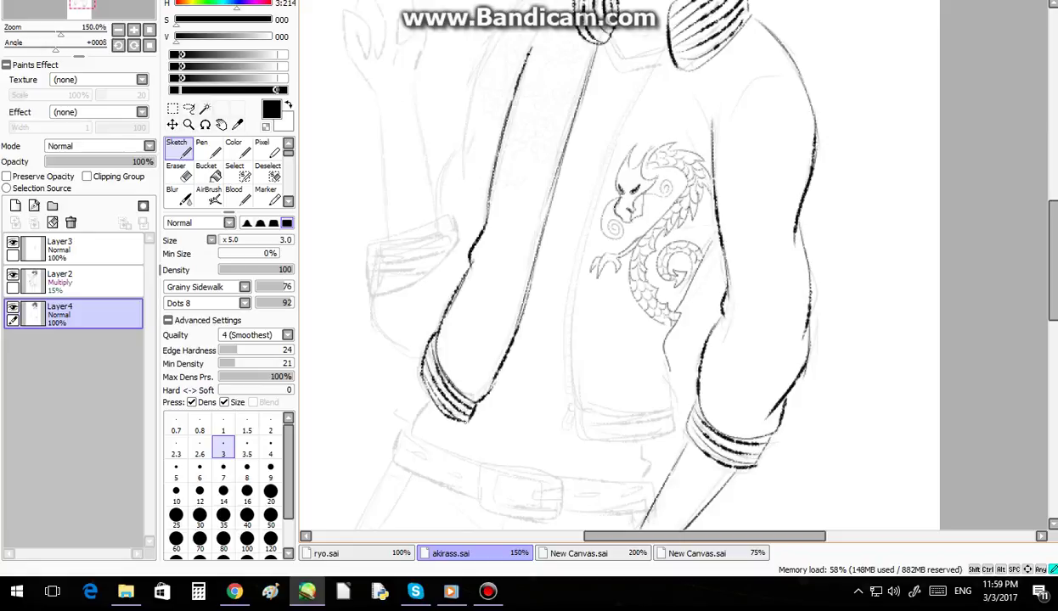
Step: Ink the front-opening edge, lower edge and side of the jacket half that carries the dragon
left_click_drag(668, 45, 619, 146)
left_click_drag(653, 76, 599, 192)
left_click_drag(626, 130, 585, 240)
left_click_drag(582, 196, 564, 269)
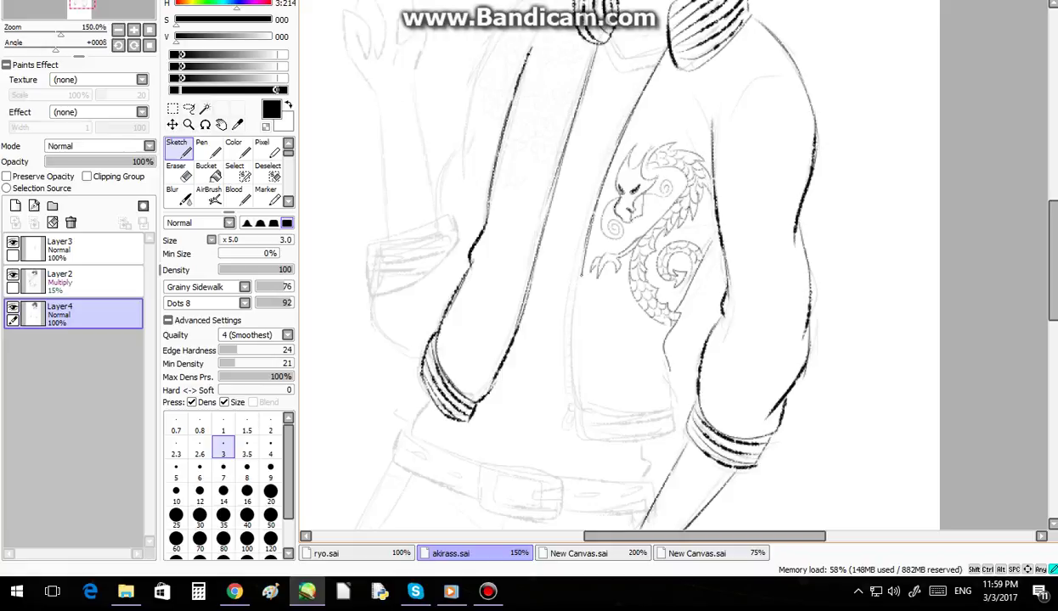
mouse_move(574, 229)
left_mouse_down()
mouse_move(557, 387)
mouse_move(654, 416)
mouse_move(669, 357)
left_mouse_up()
Step: Ink the hem band below the dragon and add horizontal ribbing lines inside it
mouse_move(583, 412)
left_mouse_down()
mouse_move(587, 439)
mouse_move(674, 433)
left_mouse_up()
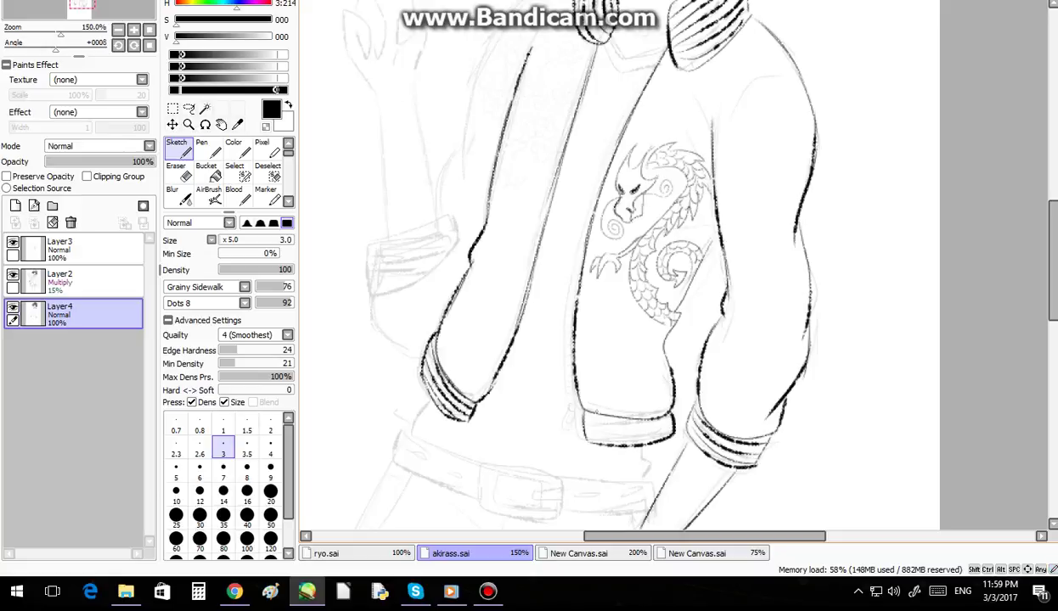
left_click_drag(585, 420, 673, 421)
left_click_drag(585, 425, 671, 421)
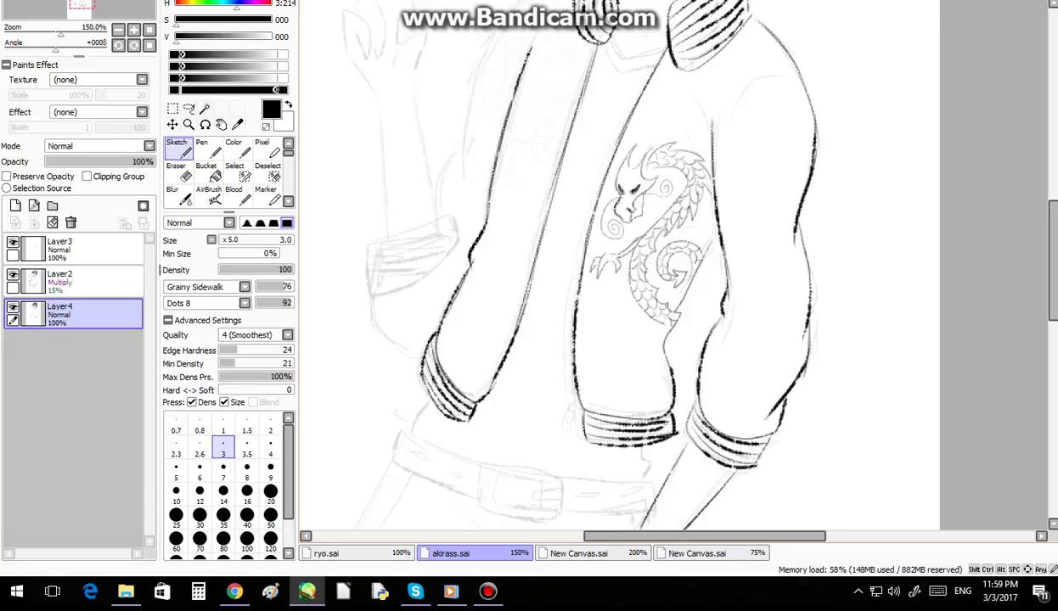
Step: Set the opacity of the sketch on Layer2 to 18% and make Layer4 active again
scroll(538, 332, "down", 3)
scroll(579, 294, "up", 1)
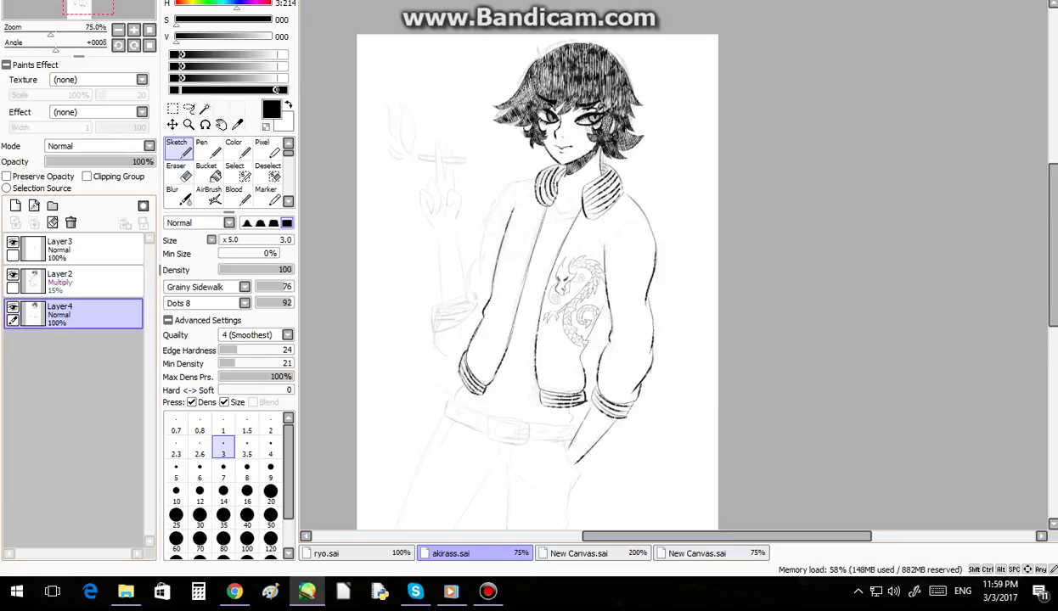
left_click(85, 281)
mouse_move(61, 162)
left_mouse_down()
mouse_move(45, 162)
mouse_move(64, 161)
left_mouse_up()
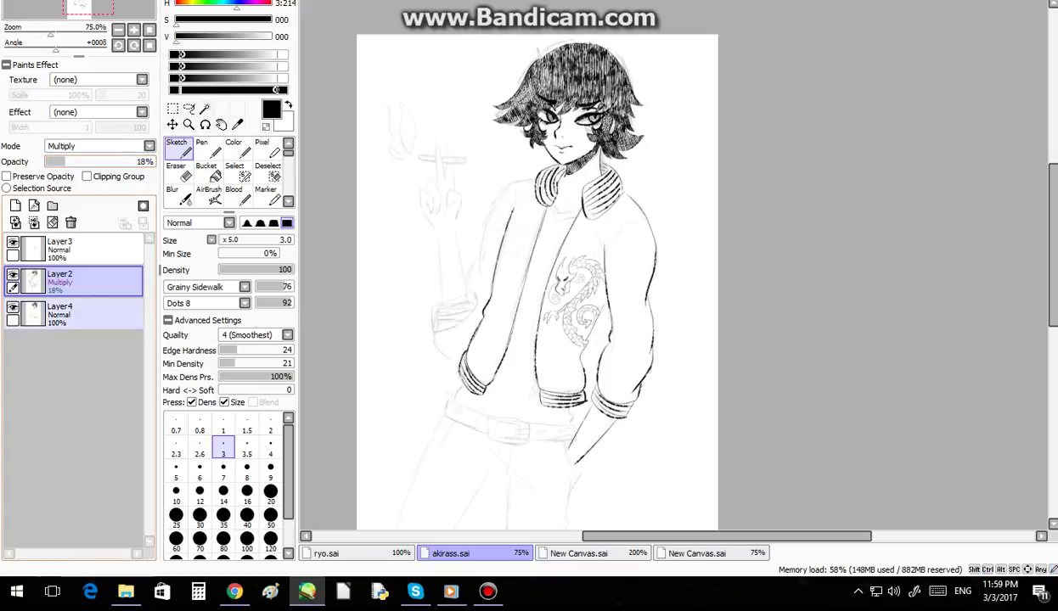
left_click(85, 314)
Step: Rotate the canvas and ink the shirt's V-shaped neckline as a double line between the two jacket edges
left_click(118, 46)
left_click(118, 46)
left_click(118, 46)
scroll(469, 173, "up", 4)
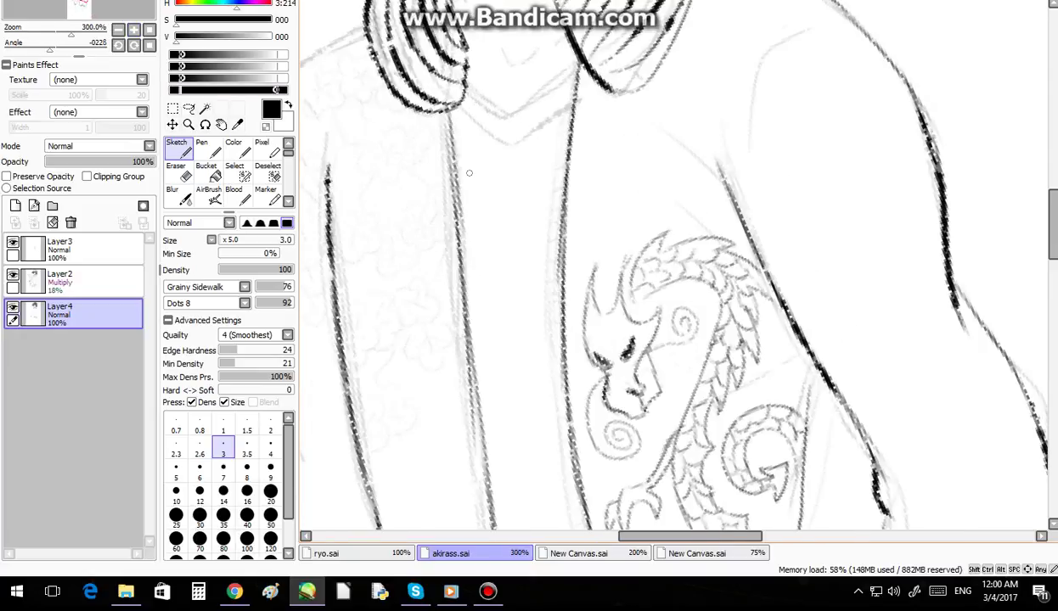
mouse_move(452, 113)
left_mouse_down()
mouse_move(511, 153)
mouse_move(568, 122)
left_mouse_up()
mouse_move(462, 94)
left_mouse_down()
mouse_move(510, 125)
mouse_move(571, 94)
left_mouse_up()
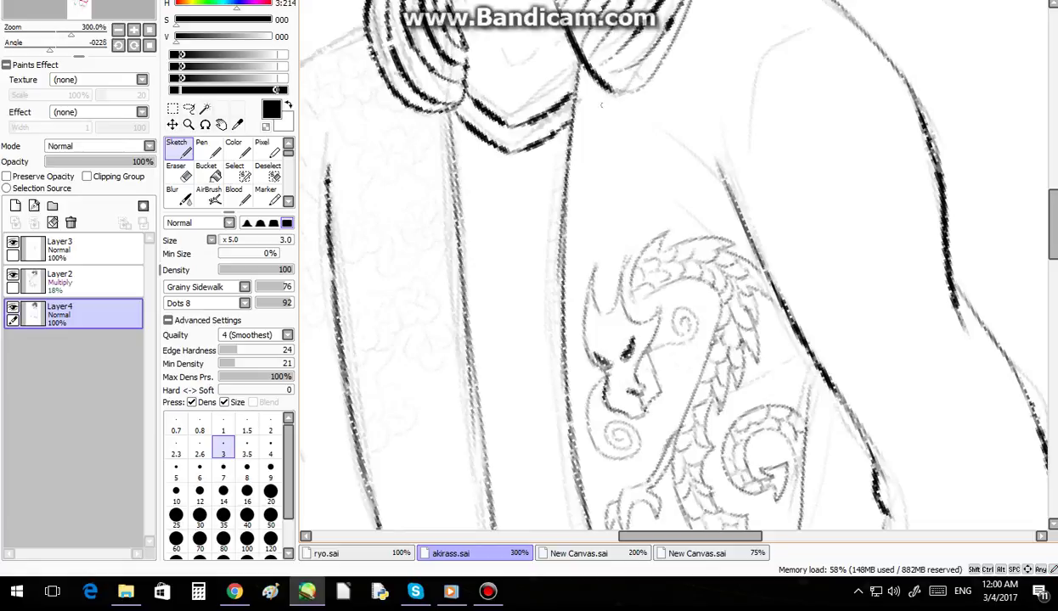
Step: Ink the neck muscle line beside the collar and the small collarbone marks above the neckline
left_click_drag(1054, 223, 1053, 188)
scroll(675, 263, "up", 1)
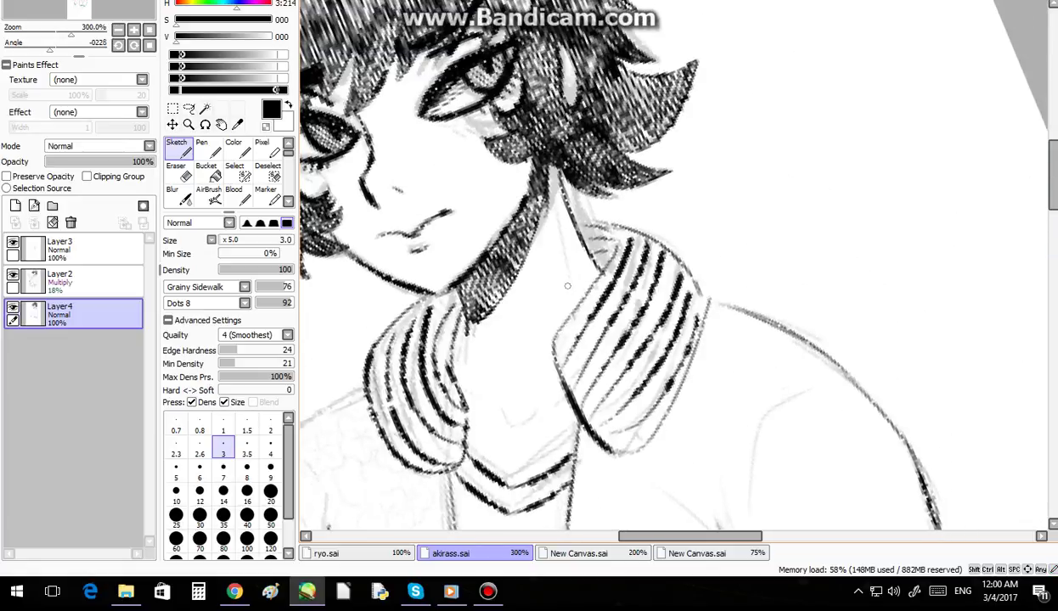
mouse_move(546, 303)
left_mouse_down()
mouse_move(557, 205)
mouse_move(529, 180)
left_mouse_up()
mouse_move(501, 408)
left_mouse_down()
mouse_move(542, 406)
mouse_move(528, 416)
mouse_move(500, 407)
mouse_move(523, 426)
mouse_move(485, 410)
left_mouse_up()
left_click_drag(556, 403, 567, 397)
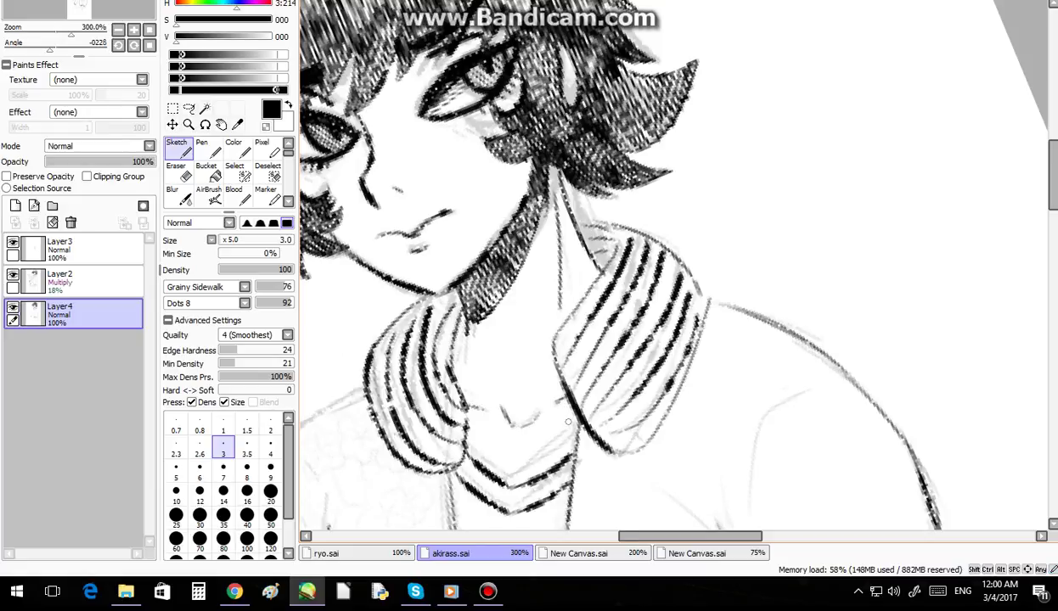
Step: Ink a narrow zipper strip with small teeth along the front edge of the dragon-side jacket half, down to the hem
scroll(568, 421, "down", 4)
scroll(530, 207, "up", 3)
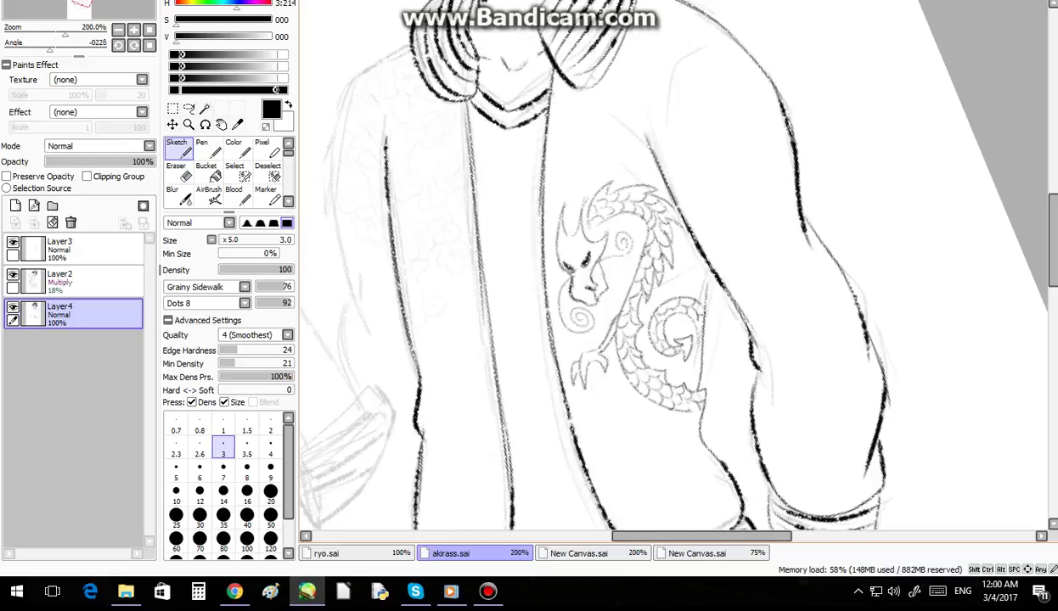
left_click_drag(536, 133, 534, 285)
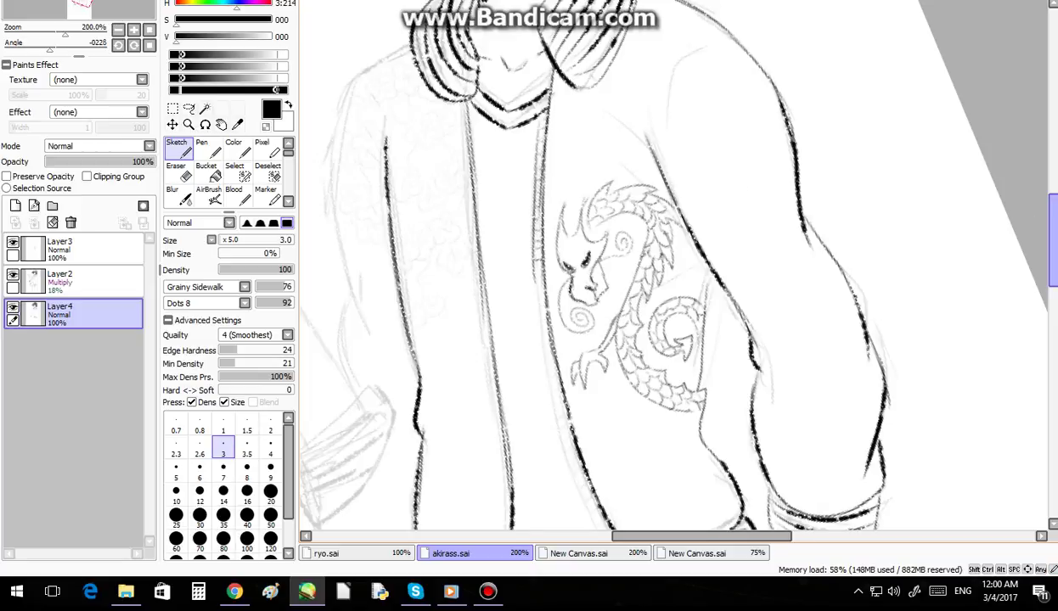
scroll(529, 115, "down", 5)
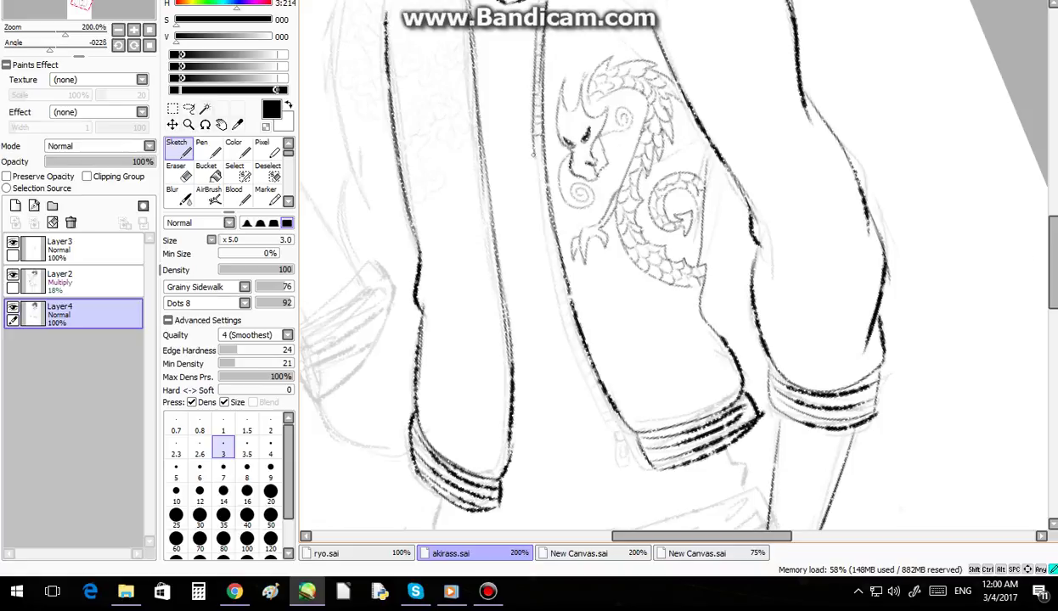
left_click_drag(534, 155, 548, 241)
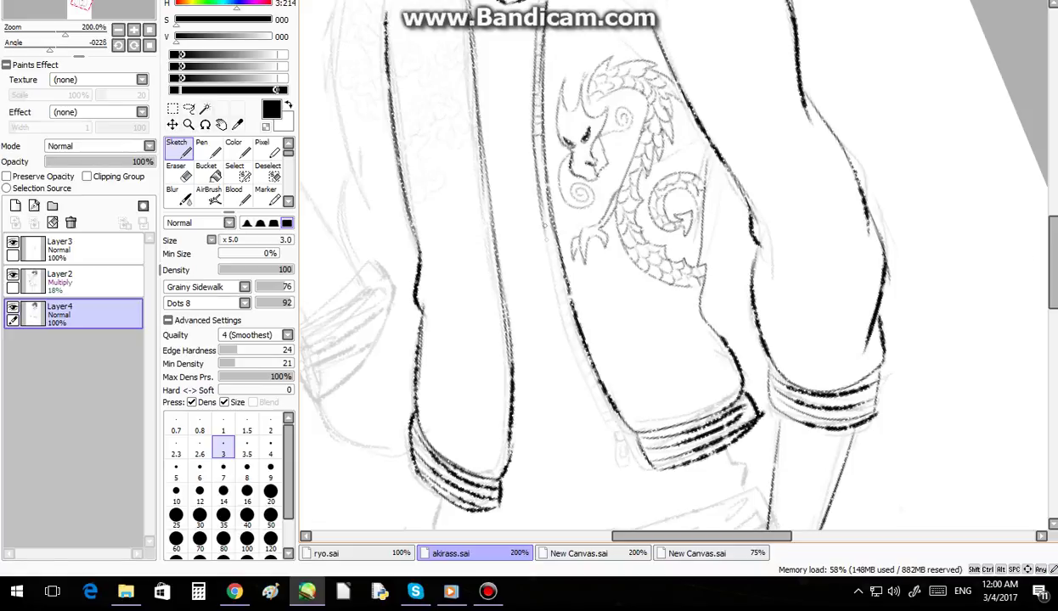
left_click_drag(538, 192, 559, 294)
mouse_move(551, 257)
left_mouse_down()
mouse_move(573, 333)
mouse_move(560, 336)
mouse_move(610, 416)
left_mouse_up()
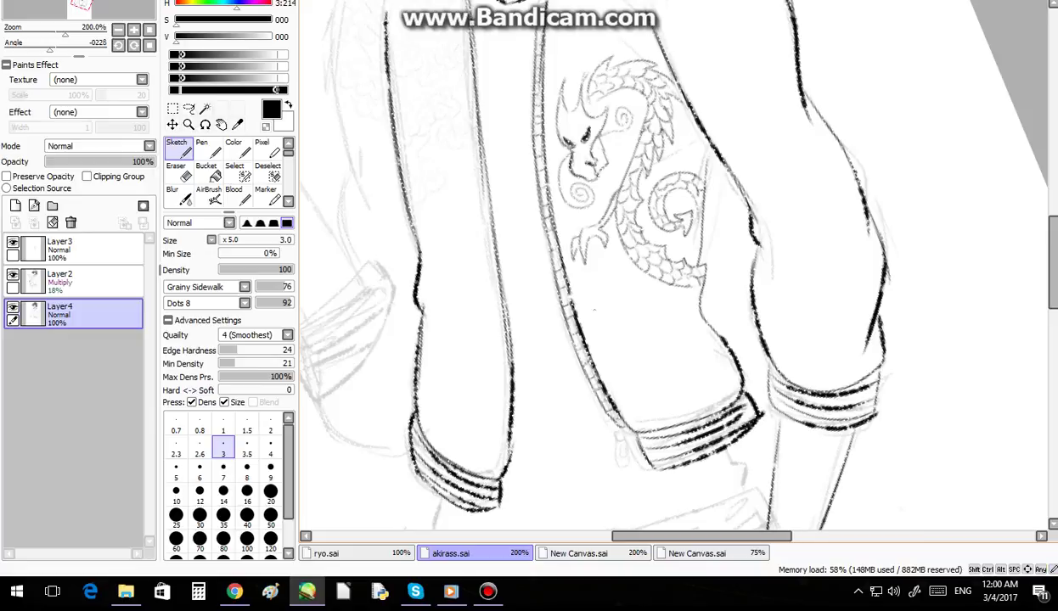
Step: Ink the small zipper pull hanging at the hem end of the dragon-side zipper strip
left_click_drag(624, 431, 630, 445)
mouse_move(622, 448)
left_mouse_down()
mouse_move(629, 475)
mouse_move(627, 465)
left_mouse_up()
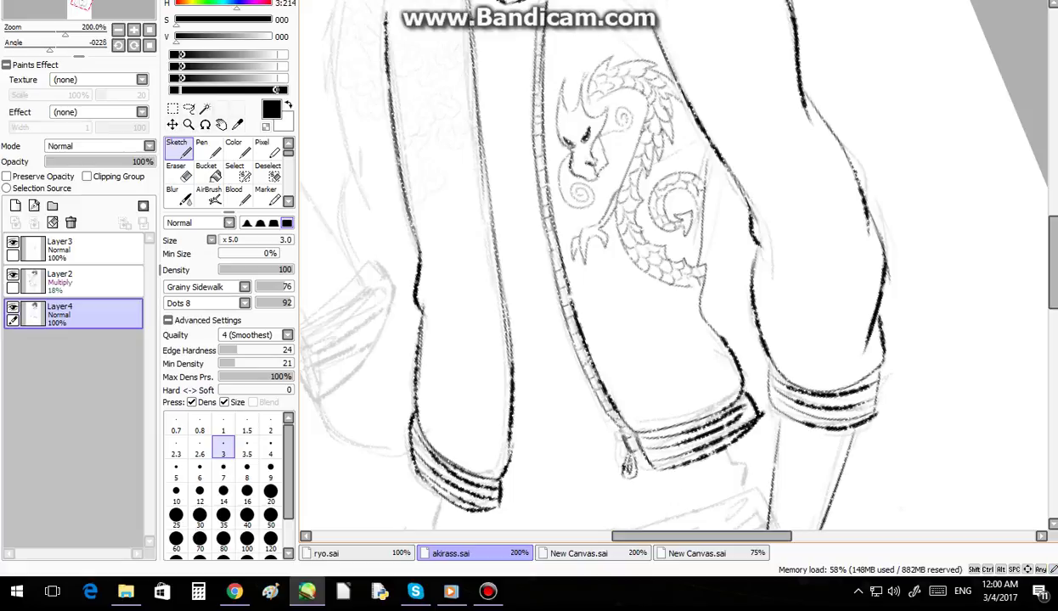
scroll(994, 250, "down", 3)
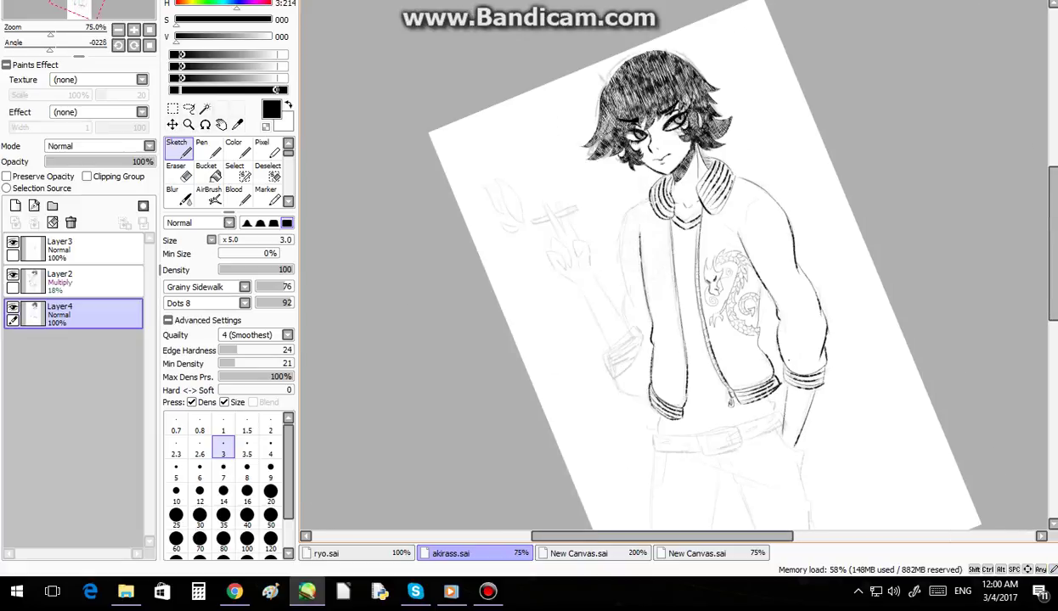
Step: Check the straightened line art with Layer2's opacity at 0%, restore it to 18% and make Layer4 active again
scroll(994, 250, "up", 1)
left_click(89, 282)
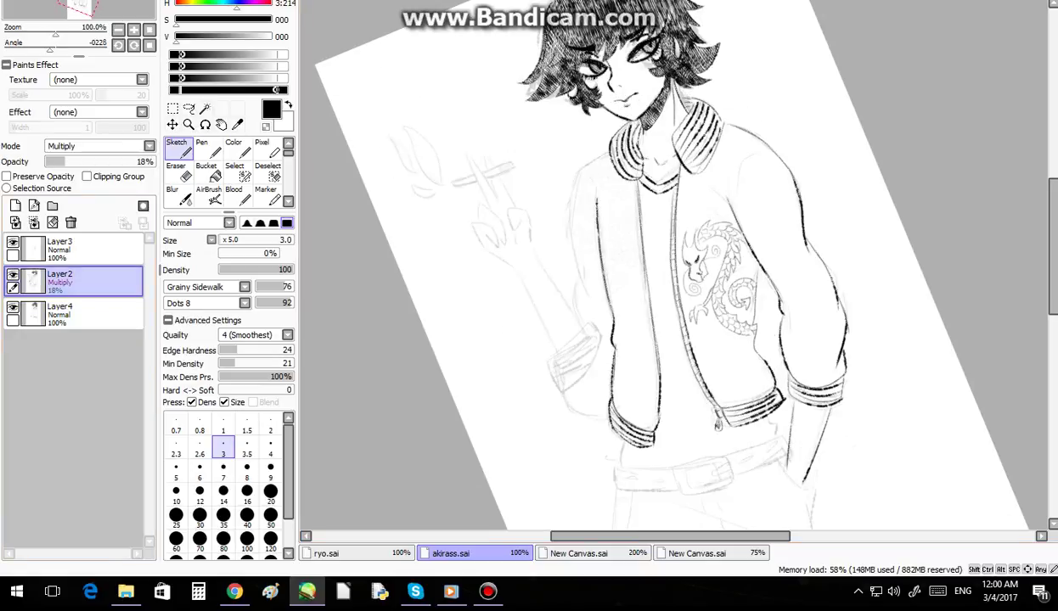
left_click_drag(64, 162, 45, 162)
scroll(448, 200, "down", 1)
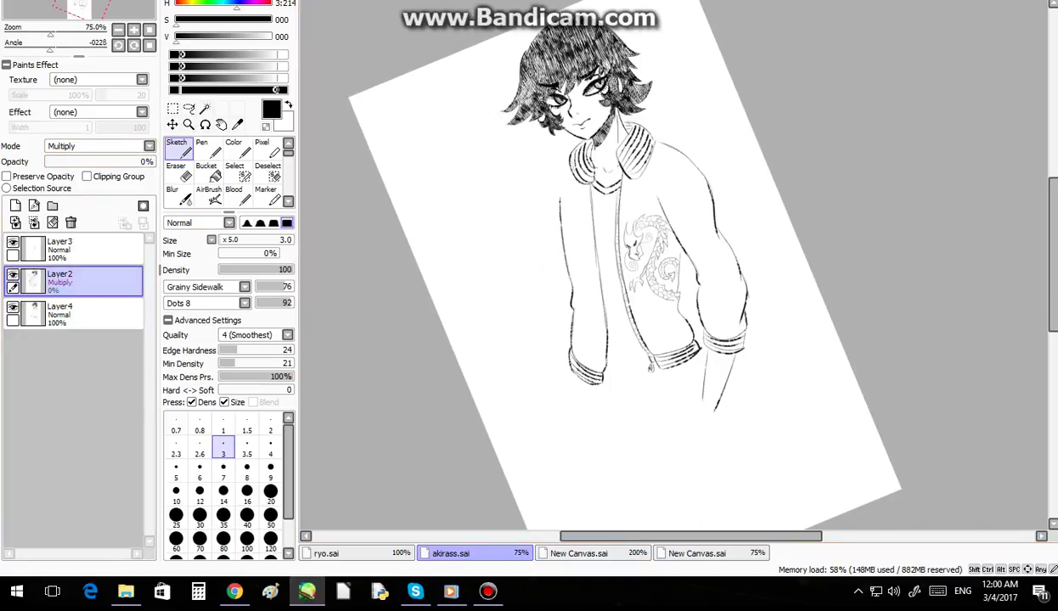
left_click(149, 30)
scroll(757, 169, "up", 1)
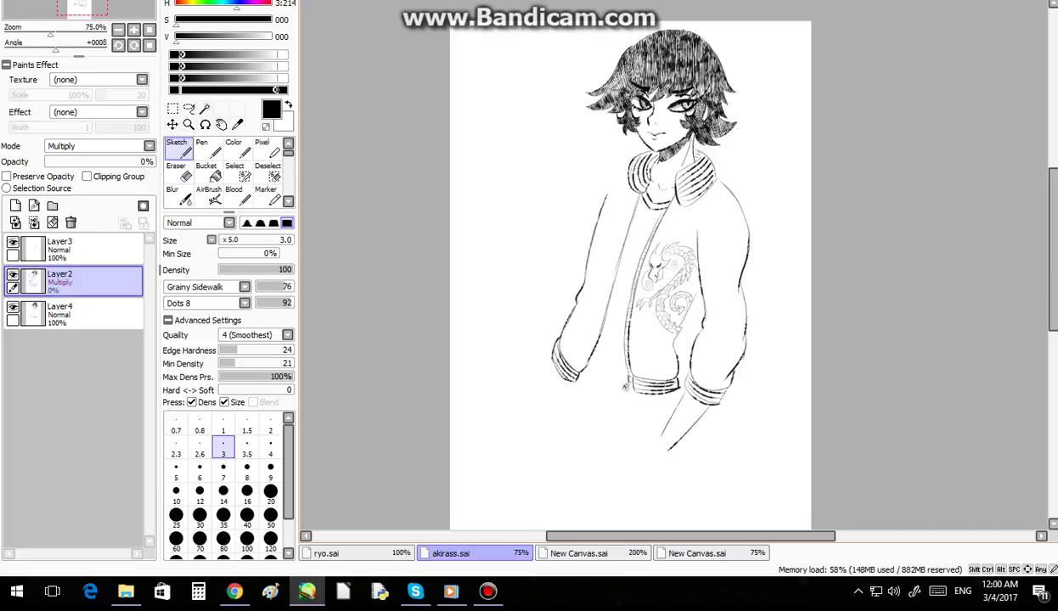
scroll(662, 353, "up", 2)
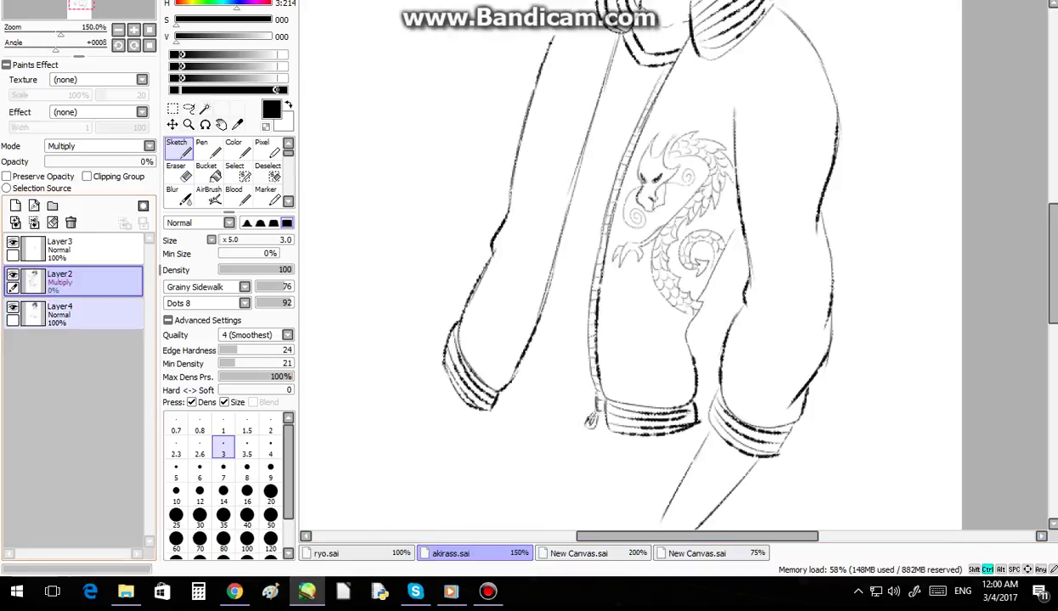
left_click(64, 162)
left_click(59, 312)
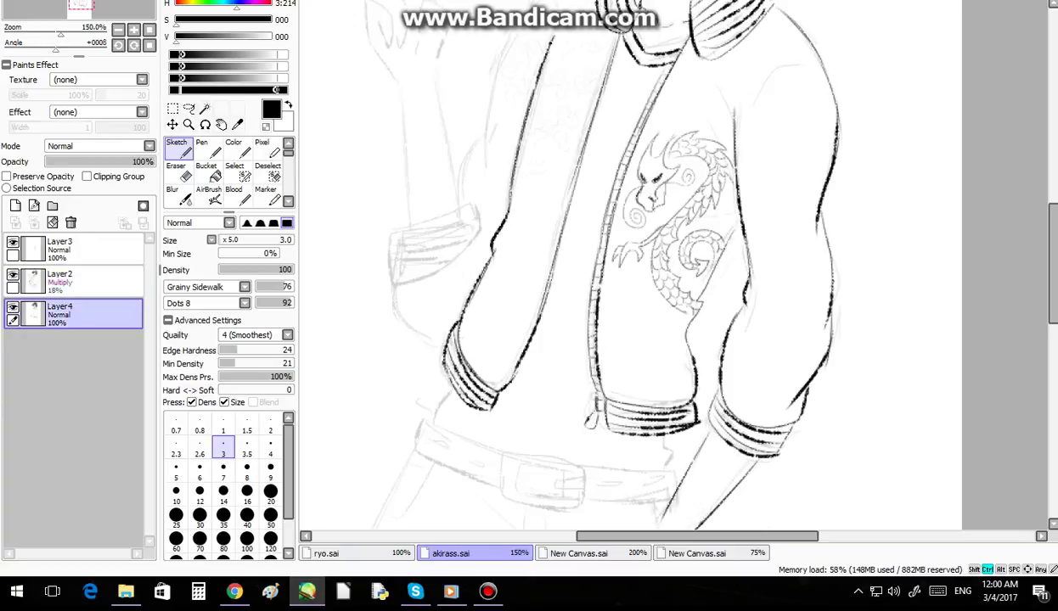
Step: Rotate the canvas and ink the upper part of a narrow toothed zipper strip along the plain jacket half's front edge
left_click(118, 45)
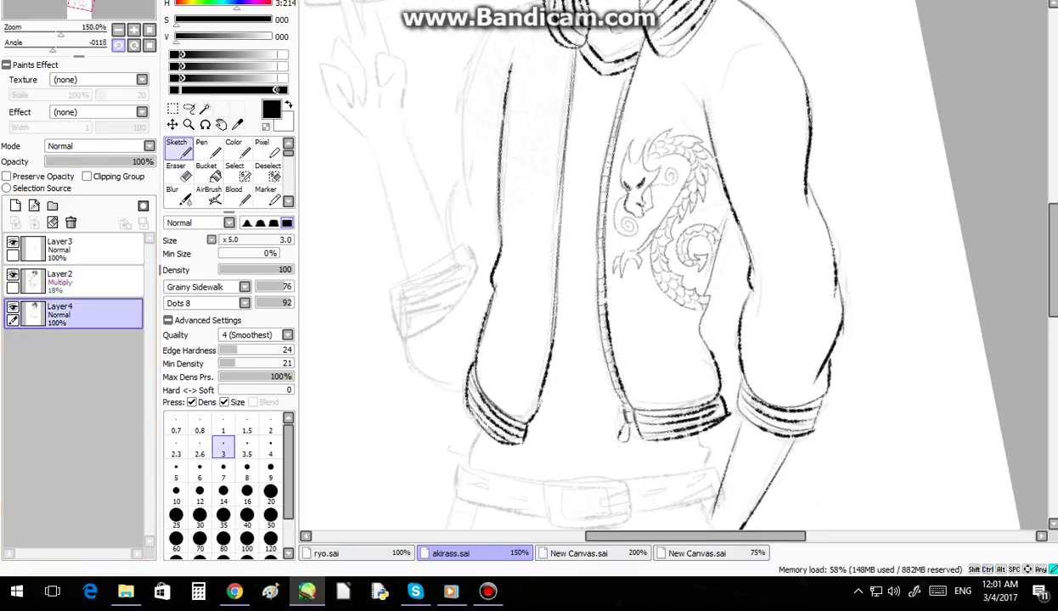
left_click(118, 45)
scroll(577, 123, "up", 2)
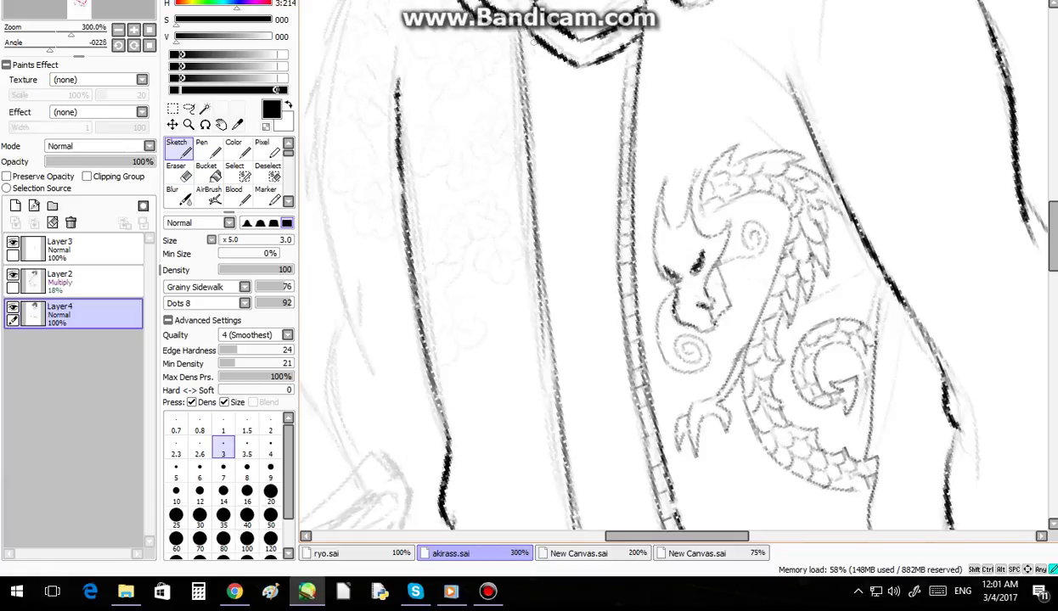
left_click_drag(534, 39, 545, 158)
left_click_drag(538, 86, 548, 185)
left_click_drag(523, 109, 539, 233)
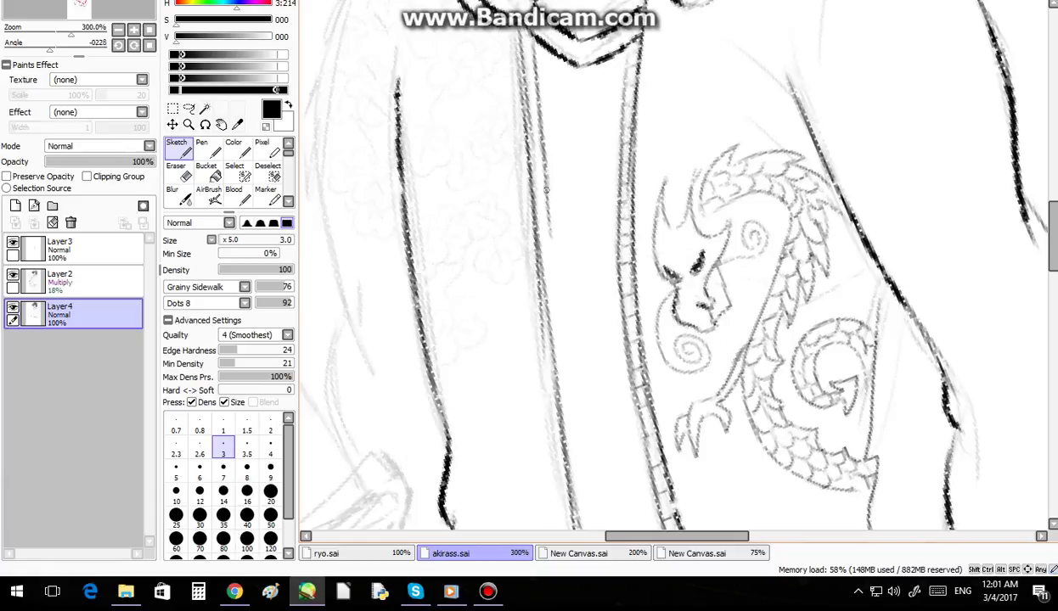
left_click_drag(530, 170, 544, 266)
left_click_drag(533, 195, 541, 316)
mouse_move(537, 249)
left_mouse_down()
mouse_move(538, 155)
mouse_move(518, 97)
mouse_move(532, 58)
left_mouse_up()
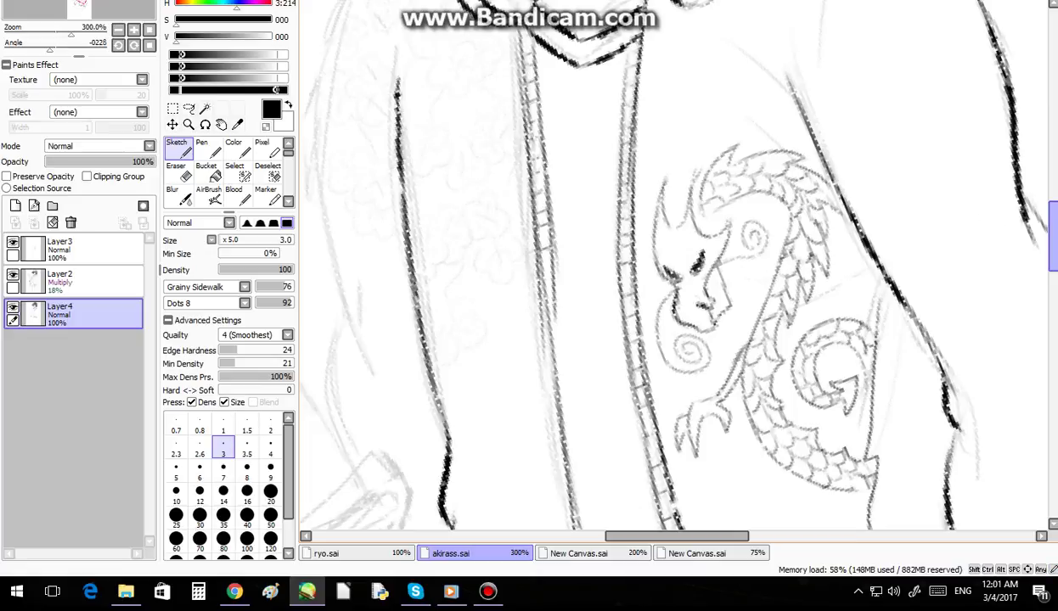
Step: Extend the toothed zipper strip on the plain jacket half down to its hem
scroll(991, 224, "down", 5)
scroll(1000, 271, "down", 1)
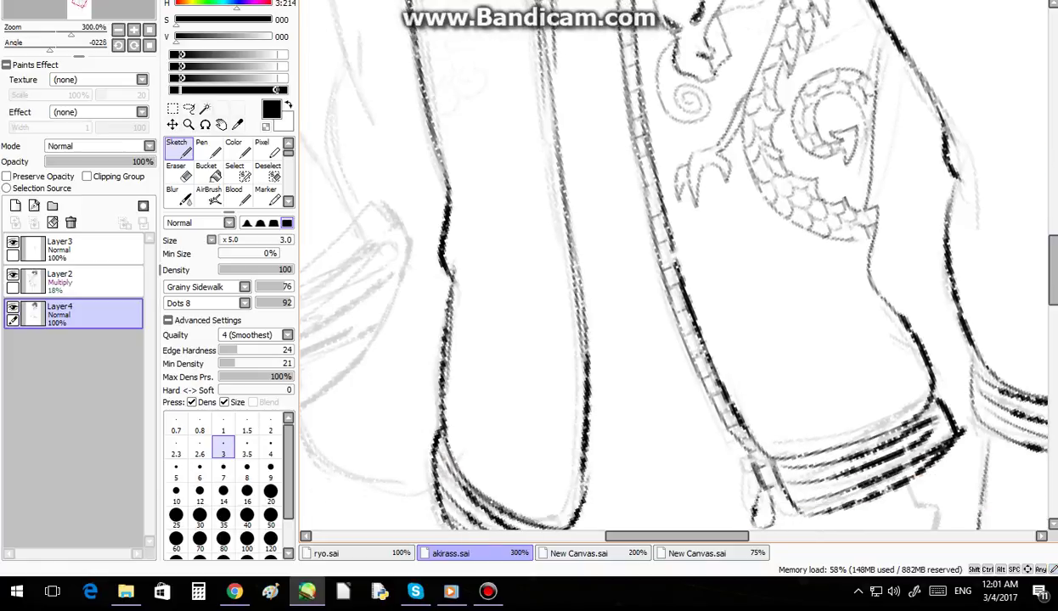
mouse_move(536, 27)
left_mouse_down()
mouse_move(559, 166)
mouse_move(576, 193)
mouse_move(569, 276)
left_mouse_up()
left_click_drag(560, 206, 582, 331)
mouse_move(574, 284)
left_mouse_down()
mouse_move(587, 382)
mouse_move(567, 504)
mouse_move(581, 417)
left_mouse_up()
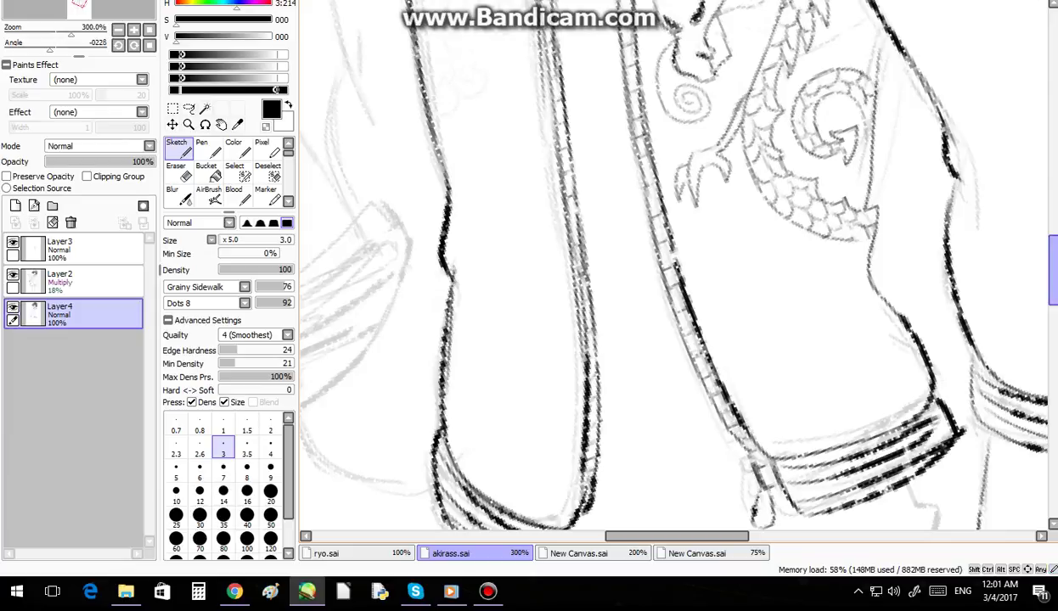
scroll(1020, 246, "up", 5)
scroll(778, 290, "down", 4)
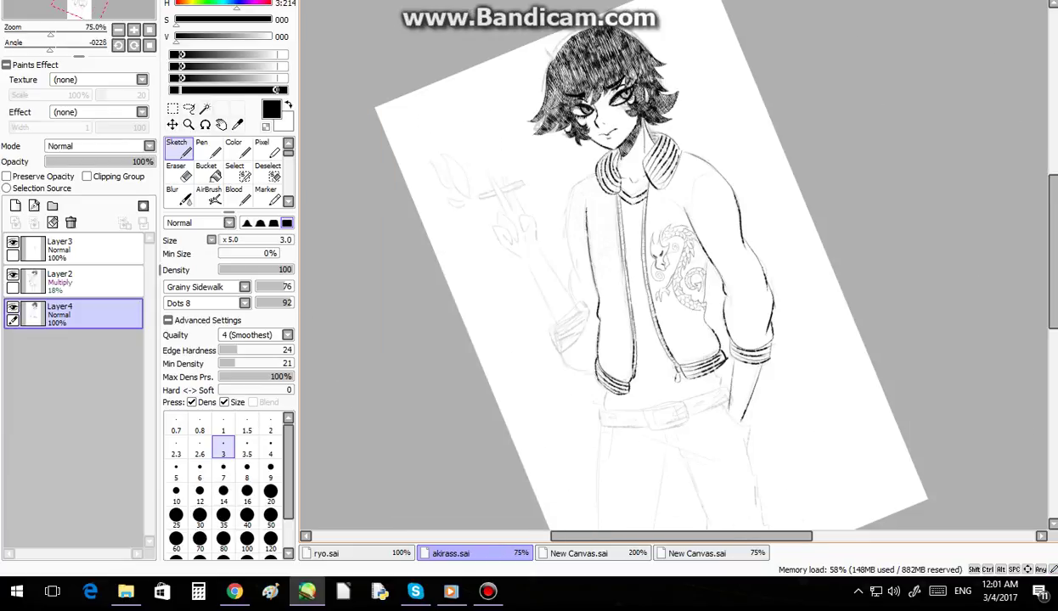
scroll(778, 289, "up", 1)
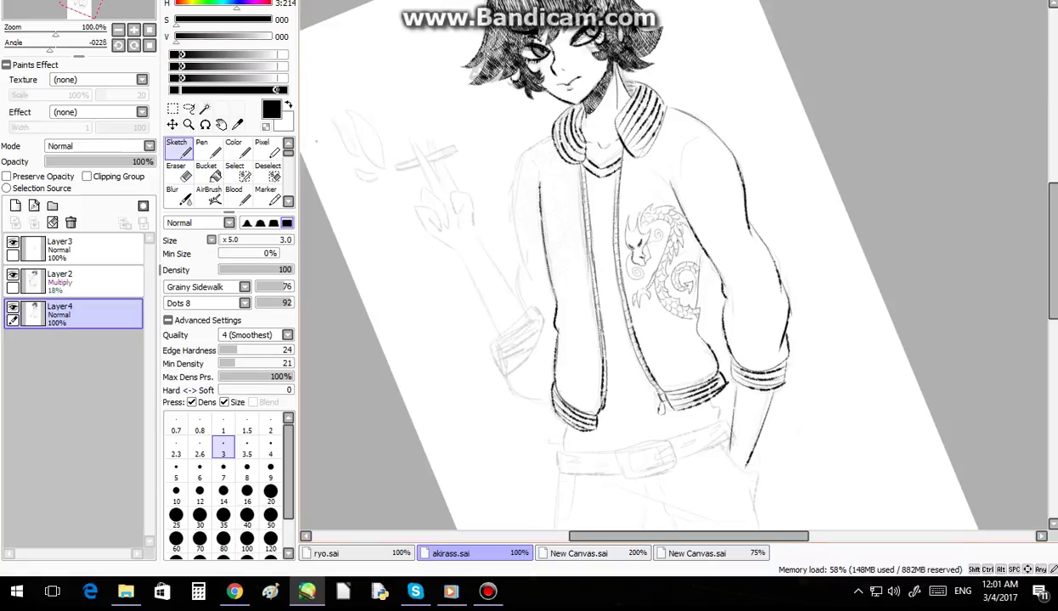
Step: Straighten the canvas and ink the shirt's short side edges between the jacket hem and the belt
key("Home")
scroll(722, 257, "up", 2)
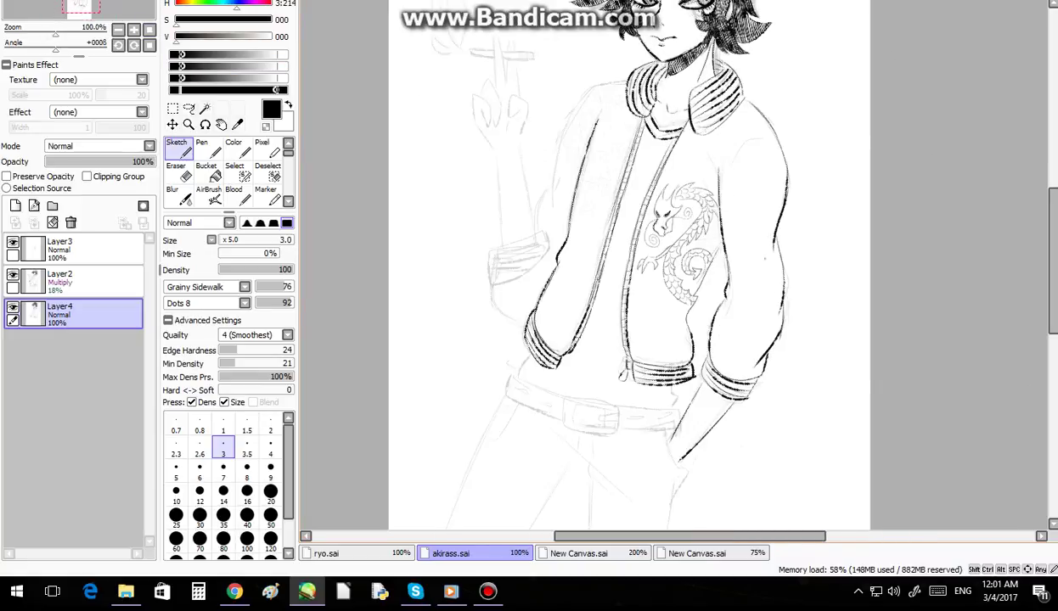
scroll(614, 406, "up", 2)
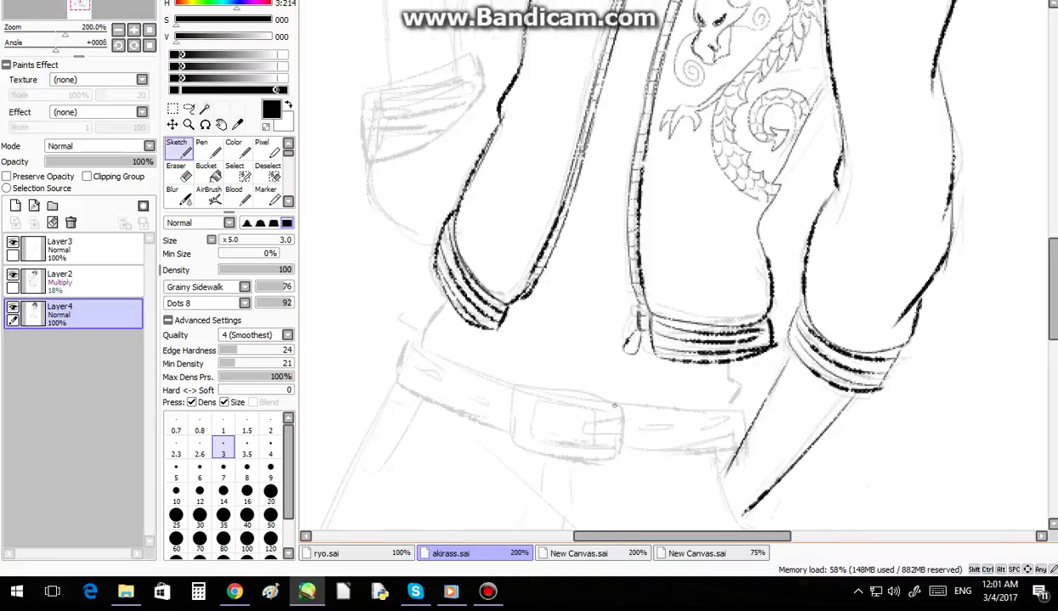
left_click_drag(436, 283, 415, 341)
left_click_drag(725, 365, 732, 411)
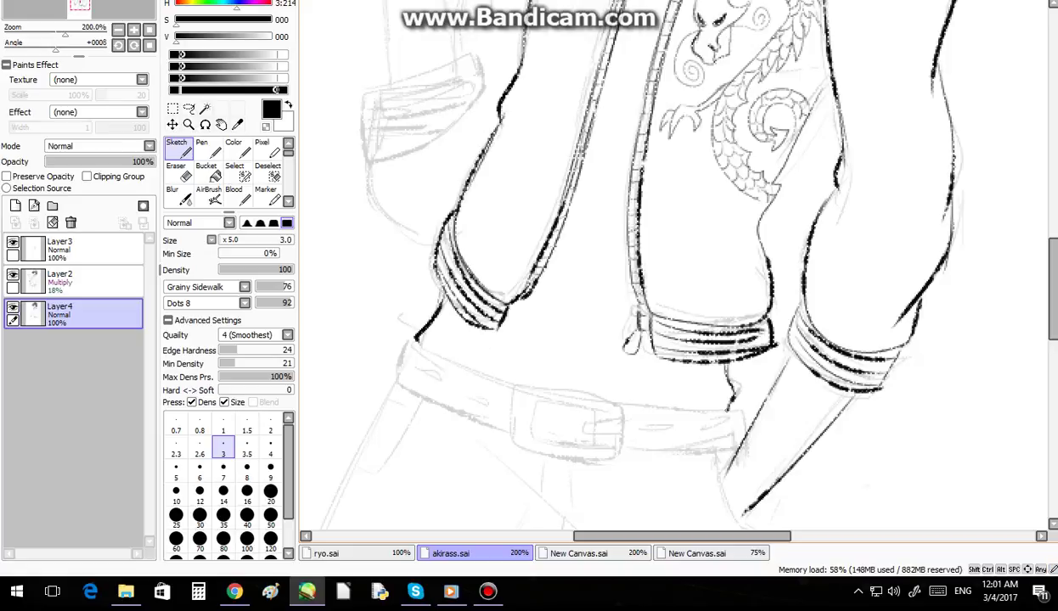
Step: Ink a few thin fold lines across the shirt between the two zipper edges
scroll(716, 405, "down", 1)
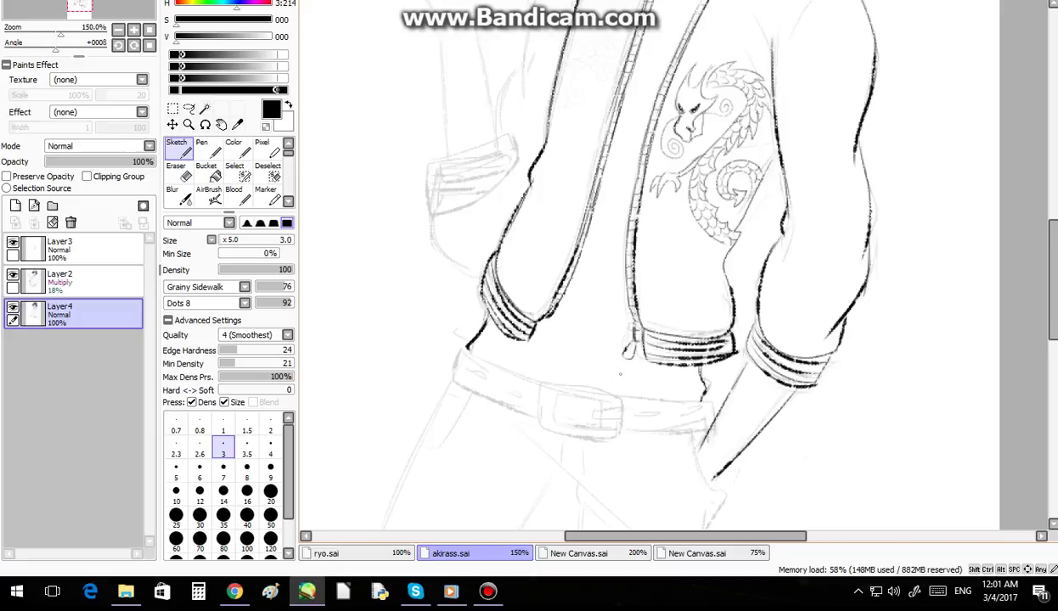
left_click_drag(570, 281, 624, 277)
scroll(626, 224, "down", 2)
scroll(689, 76, "up", 2)
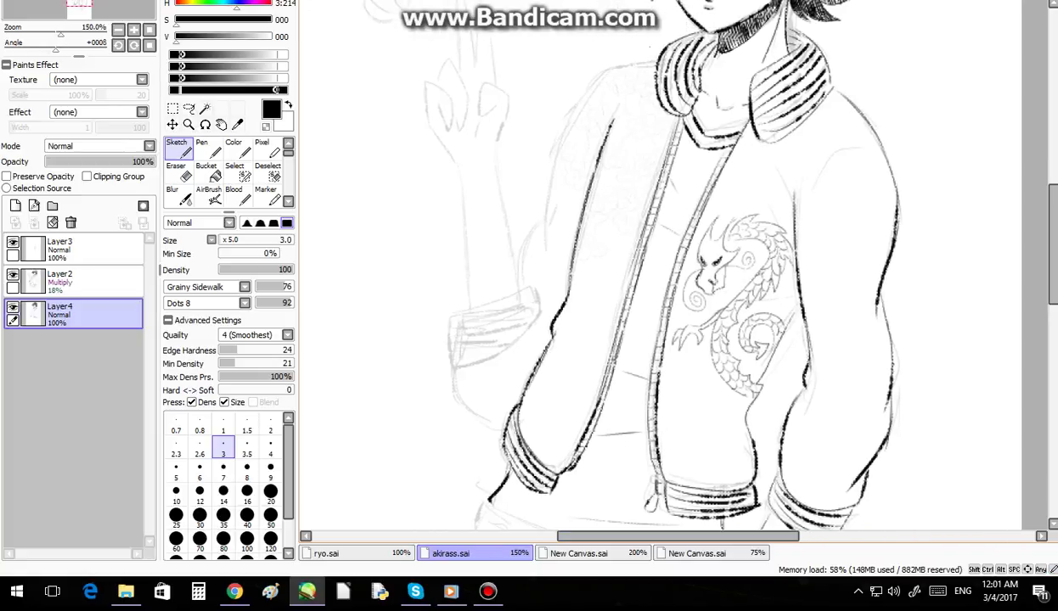
Step: Ink the shoulder and outer sleeve line of the raised arm and outline its cuff
mouse_move(522, 275)
left_mouse_down()
mouse_move(508, 221)
mouse_move(540, 165)
left_mouse_up()
mouse_move(533, 214)
left_mouse_down()
mouse_move(564, 95)
mouse_move(648, 57)
left_mouse_up()
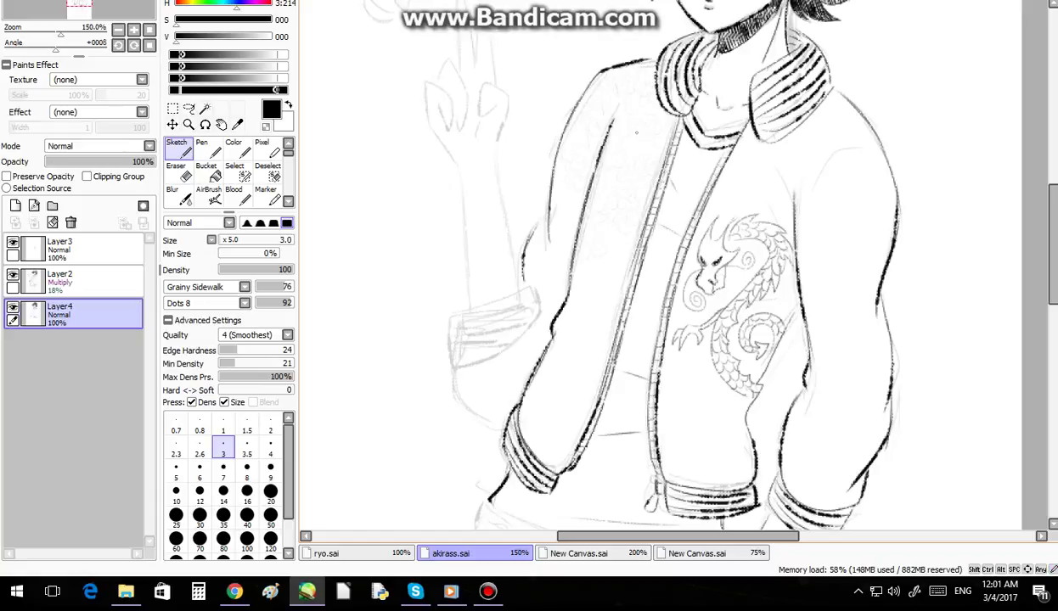
left_click_drag(447, 324, 456, 368)
mouse_move(496, 284)
left_mouse_down()
mouse_move(519, 271)
mouse_move(526, 316)
left_mouse_up()
left_click_drag(450, 365, 524, 307)
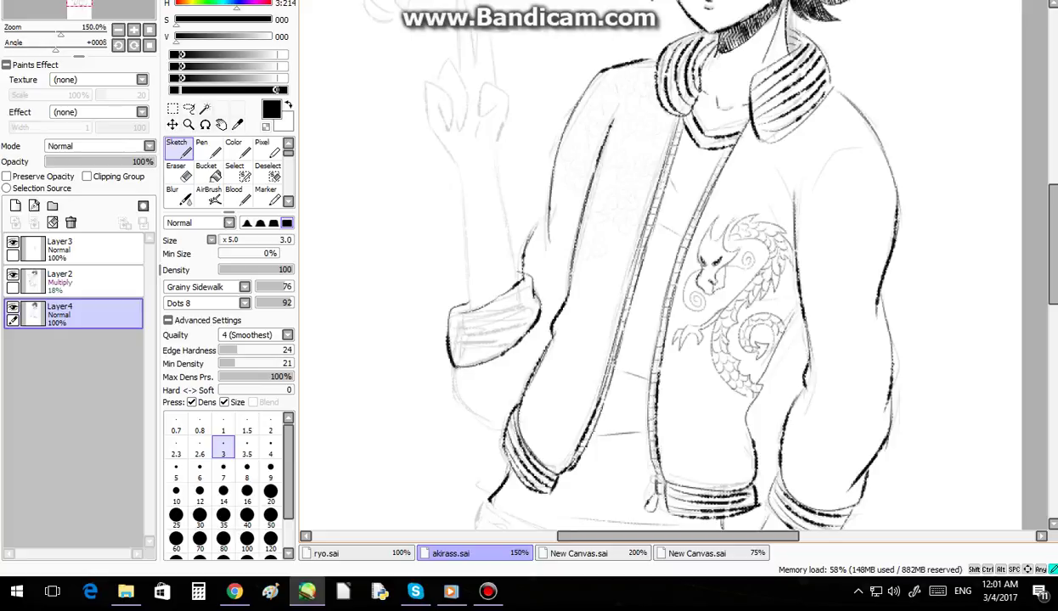
Step: Ink the elbow curve below the raised arm's cuff and the ribbing stripes across the cuff
mouse_move(443, 356)
left_mouse_down()
mouse_move(460, 401)
mouse_move(492, 418)
left_mouse_up()
left_click_drag(451, 314, 516, 280)
mouse_move(440, 319)
left_mouse_down()
mouse_move(521, 285)
mouse_move(523, 294)
left_mouse_up()
left_click_drag(438, 346, 531, 317)
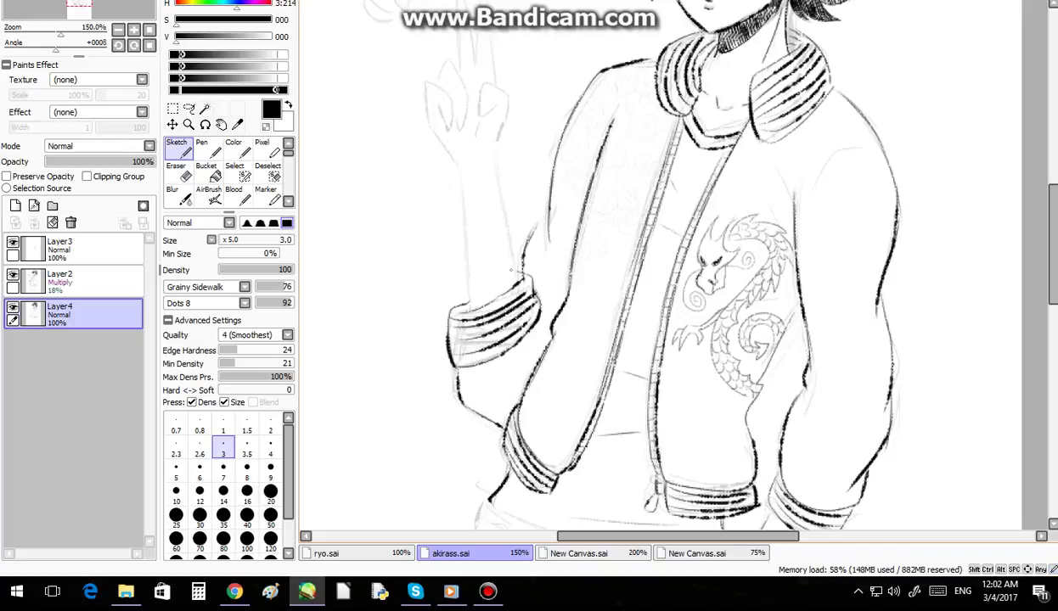
Step: Ink both sides of the raised forearm from wrist to cuff, redoing the line on the jacket side
left_click_drag(455, 160, 467, 303)
left_click_drag(498, 158, 512, 241)
left_click_drag(502, 191, 516, 283)
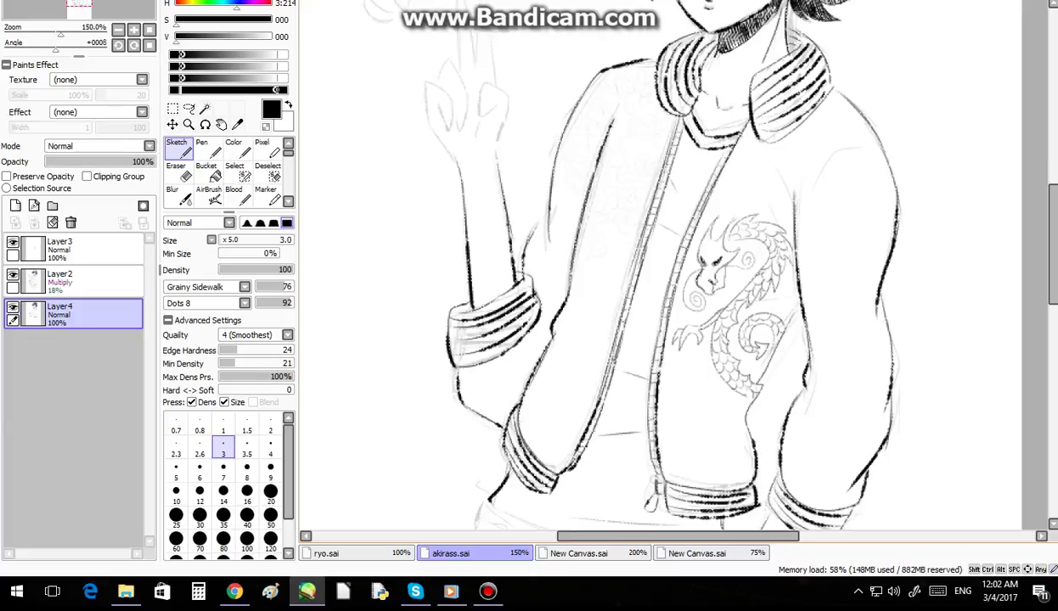
scroll(849, 270, "down", 2)
scroll(875, 231, "up", 2)
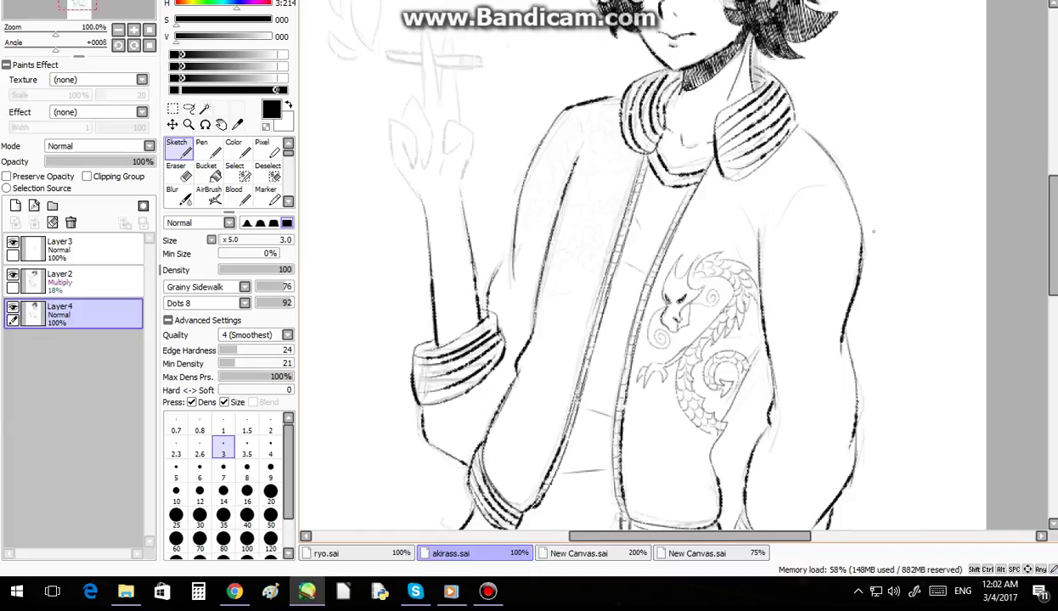
key("ctrl+z")
mouse_move(462, 203)
left_mouse_down()
mouse_move(476, 312)
mouse_move(463, 209)
left_mouse_up()
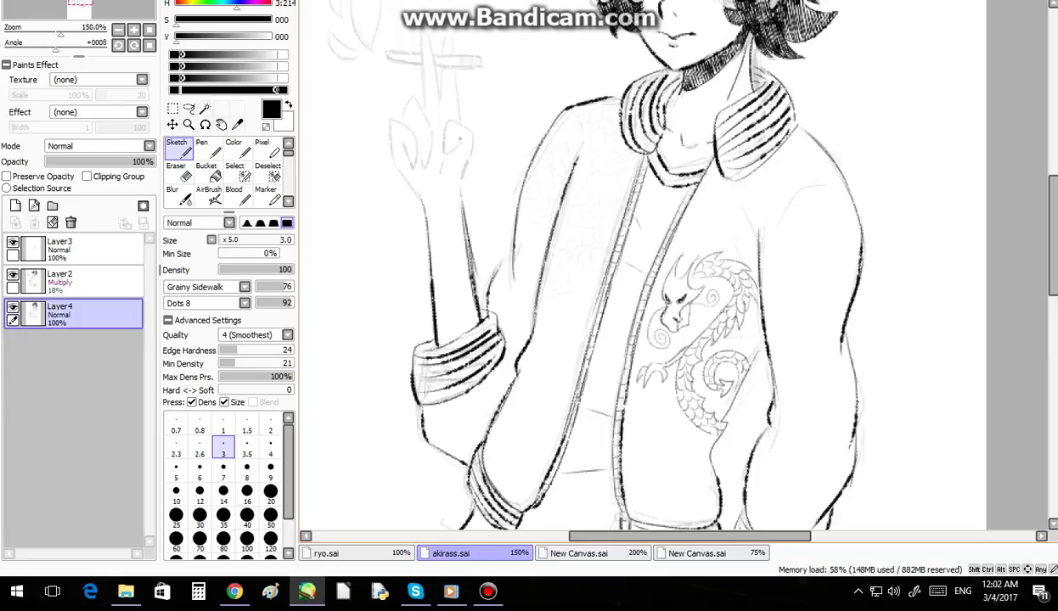
Step: Ink the raised hand's palm outline, thumb and folded fingers
mouse_move(412, 183)
left_mouse_down()
mouse_move(399, 200)
mouse_move(390, 185)
mouse_move(399, 114)
mouse_move(408, 129)
left_mouse_up()
left_click_drag(407, 124, 416, 165)
mouse_move(408, 119)
left_mouse_down()
mouse_move(433, 155)
mouse_move(471, 129)
mouse_move(461, 191)
left_mouse_up()
left_click_drag(447, 152, 437, 169)
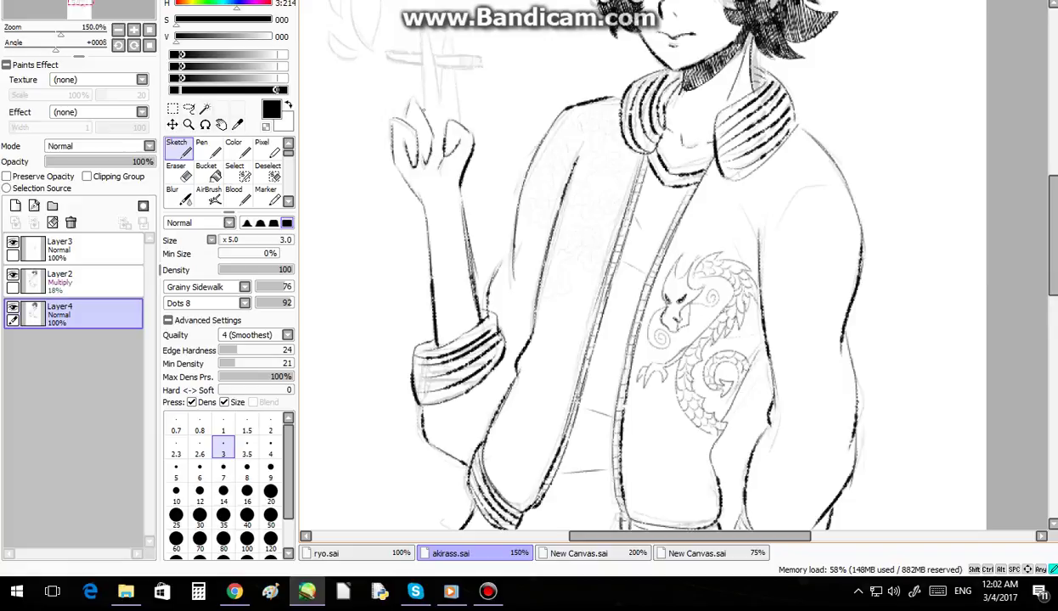
Step: Ink the two extended fingers and the cigarette held between them, shading its filter end
mouse_move(414, 110)
left_mouse_down()
mouse_move(422, 31)
mouse_move(428, 98)
left_mouse_up()
left_click_drag(391, 55, 401, 63)
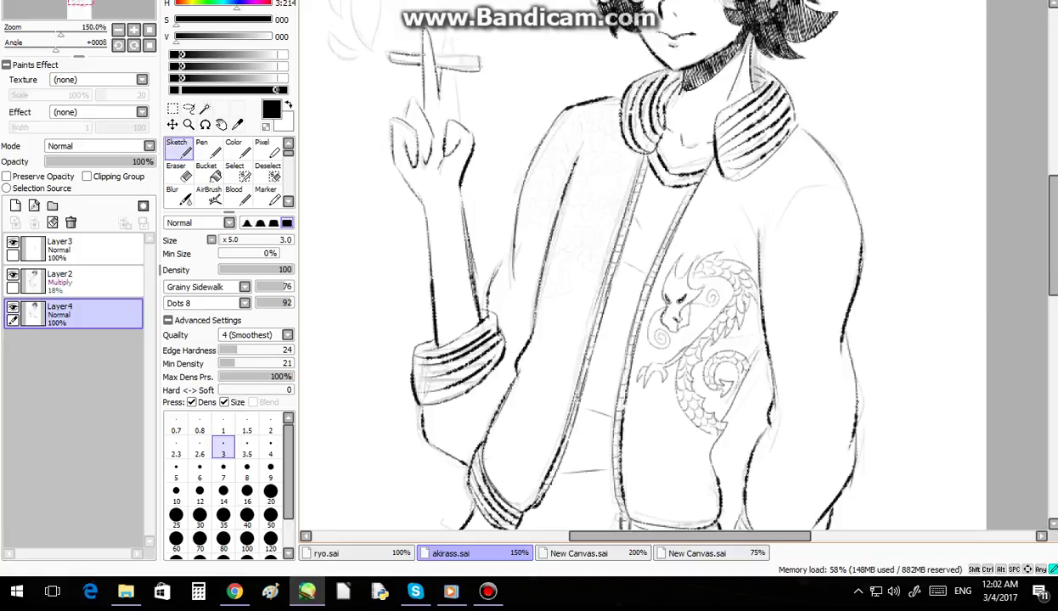
left_click_drag(422, 55, 469, 61)
mouse_move(432, 67)
left_mouse_down()
mouse_move(445, 39)
mouse_move(458, 121)
left_mouse_up()
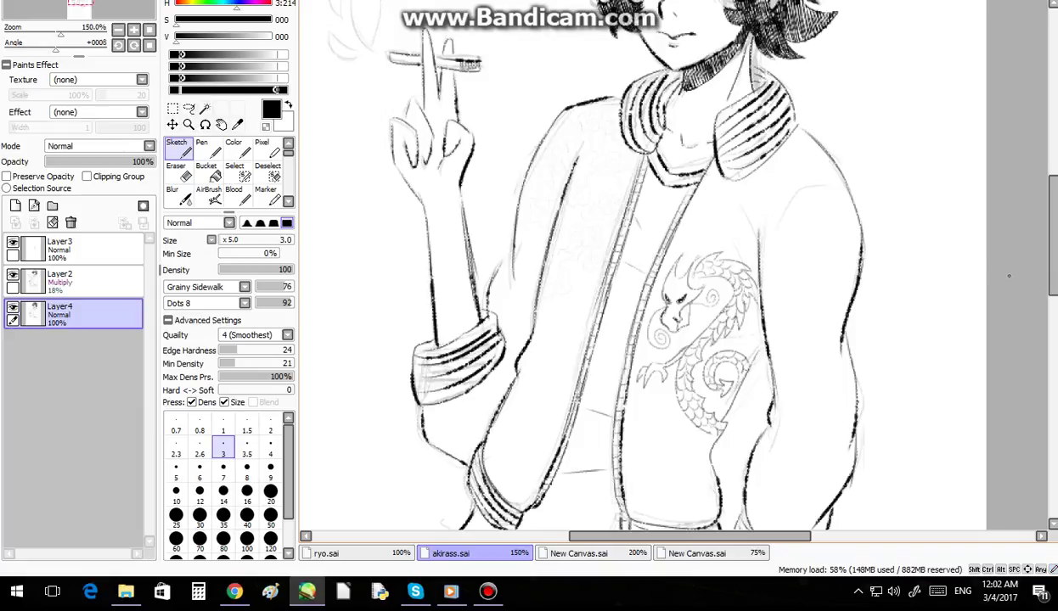
Step: Ink curling smoke wisps rising from the cigarette's tip
scroll(643, 263, "up", 3)
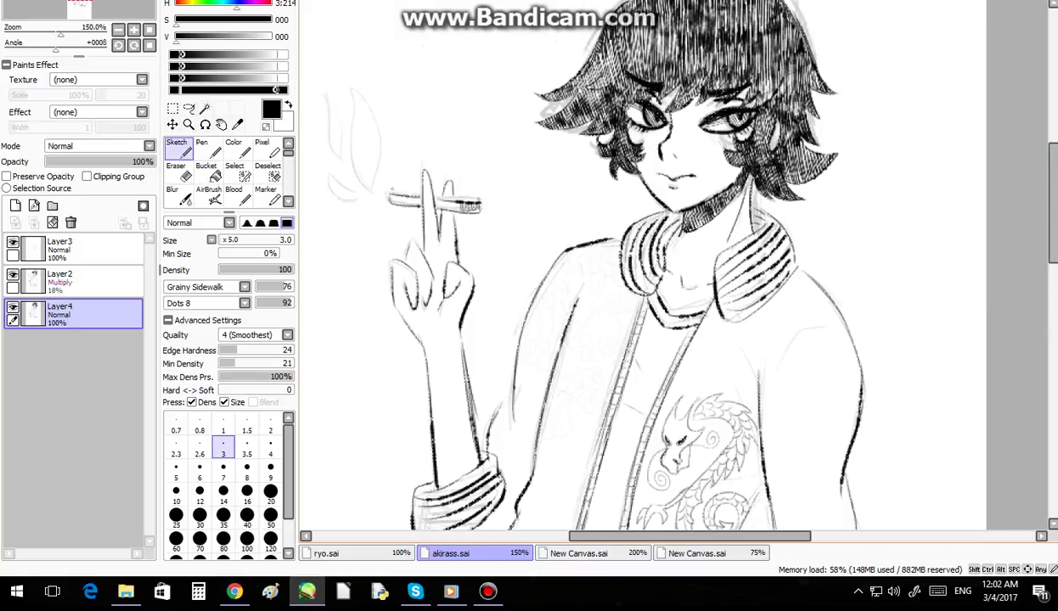
mouse_move(363, 185)
left_mouse_down()
mouse_move(386, 57)
mouse_move(345, 29)
mouse_move(386, 43)
mouse_move(417, 108)
mouse_move(368, 181)
mouse_move(323, 98)
left_mouse_up()
left_click_drag(338, 166, 336, 120)
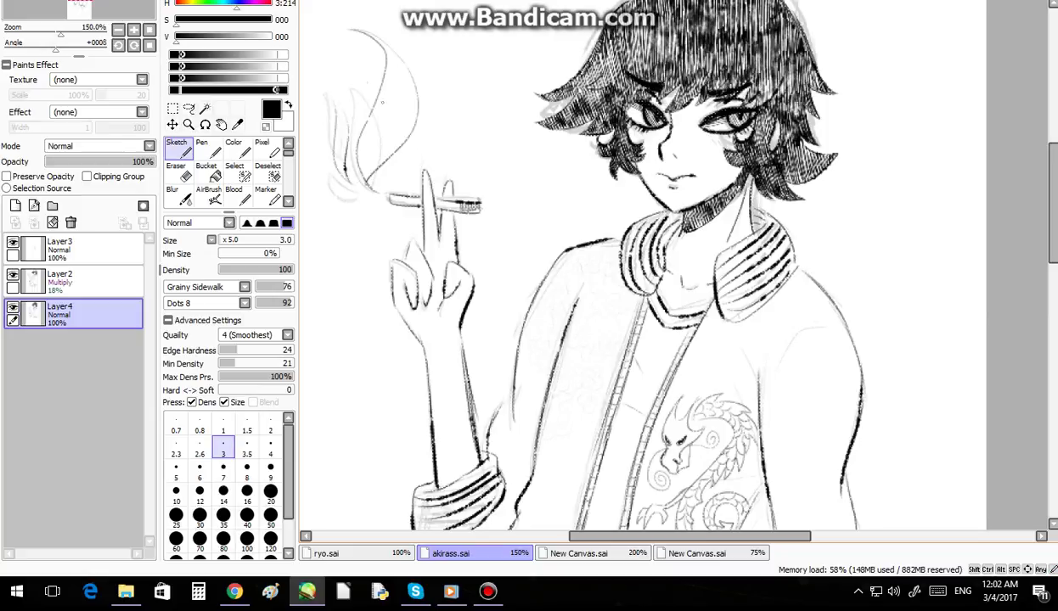
left_click_drag(344, 81, 355, 57)
scroll(450, 179, "down", 3)
Step: Ink small petalled flowers on the shoulder of the plain jacket half, beside the collar
scroll(516, 372, "up", 1)
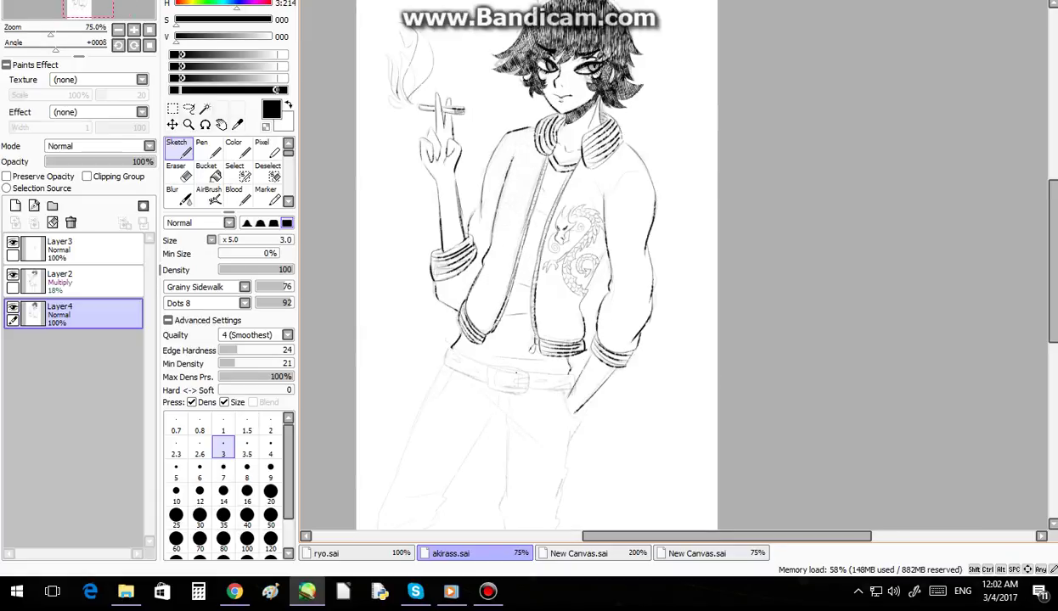
scroll(515, 371, "up", 5)
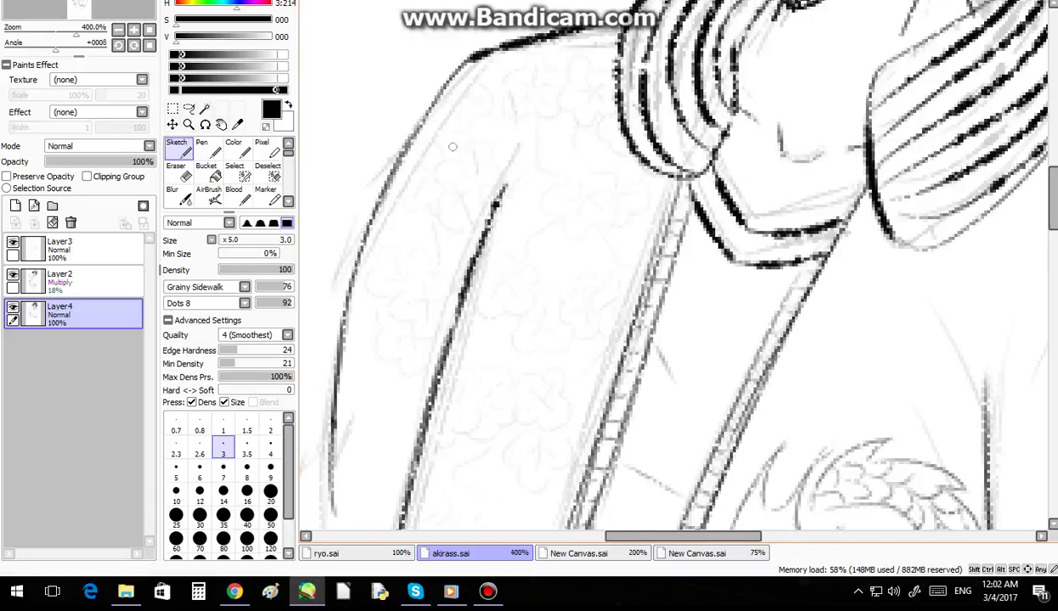
mouse_move(527, 70)
left_mouse_down()
mouse_move(559, 96)
mouse_move(517, 120)
mouse_move(507, 76)
mouse_move(575, 54)
mouse_move(584, 76)
mouse_move(613, 84)
mouse_move(574, 120)
mouse_move(559, 112)
mouse_move(587, 106)
mouse_move(593, 120)
mouse_move(609, 100)
mouse_move(604, 134)
mouse_move(596, 130)
mouse_move(634, 163)
left_mouse_up()
mouse_move(539, 160)
left_mouse_down()
mouse_move(561, 197)
mouse_move(552, 220)
mouse_move(582, 211)
mouse_move(605, 222)
mouse_move(552, 159)
mouse_move(599, 160)
mouse_move(593, 184)
mouse_move(574, 183)
mouse_move(610, 198)
mouse_move(563, 180)
mouse_move(592, 181)
mouse_move(570, 208)
mouse_move(605, 155)
left_mouse_up()
mouse_move(578, 72)
left_mouse_down()
mouse_move(593, 86)
mouse_move(584, 102)
left_mouse_up()
mouse_move(534, 78)
left_mouse_down()
mouse_move(509, 100)
mouse_move(539, 105)
left_mouse_up()
scroll(541, 131, "down", 6)
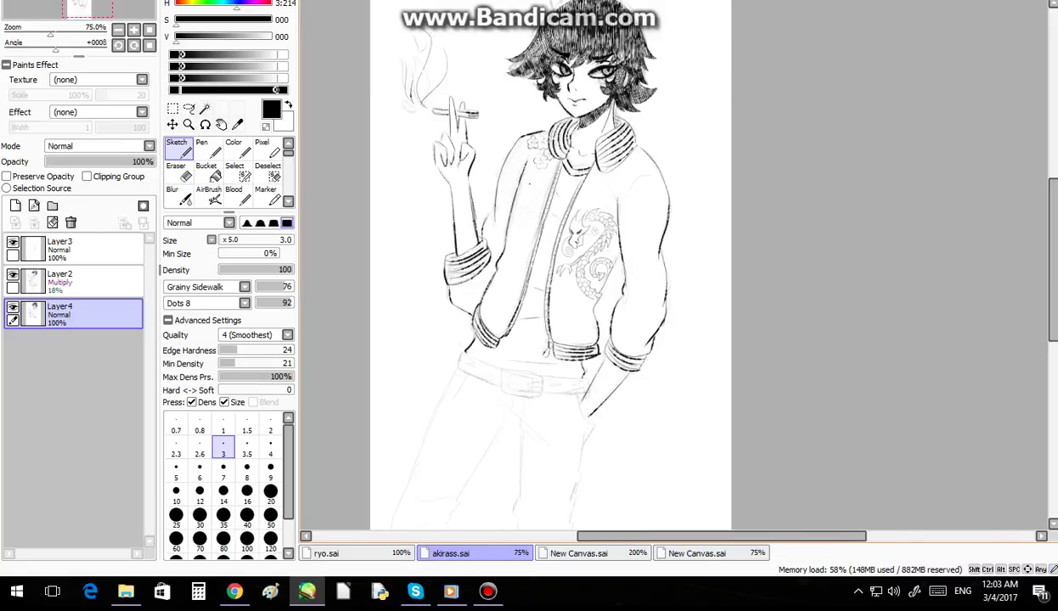
scroll(528, 166, "up", 1)
scroll(589, 89, "down", 1)
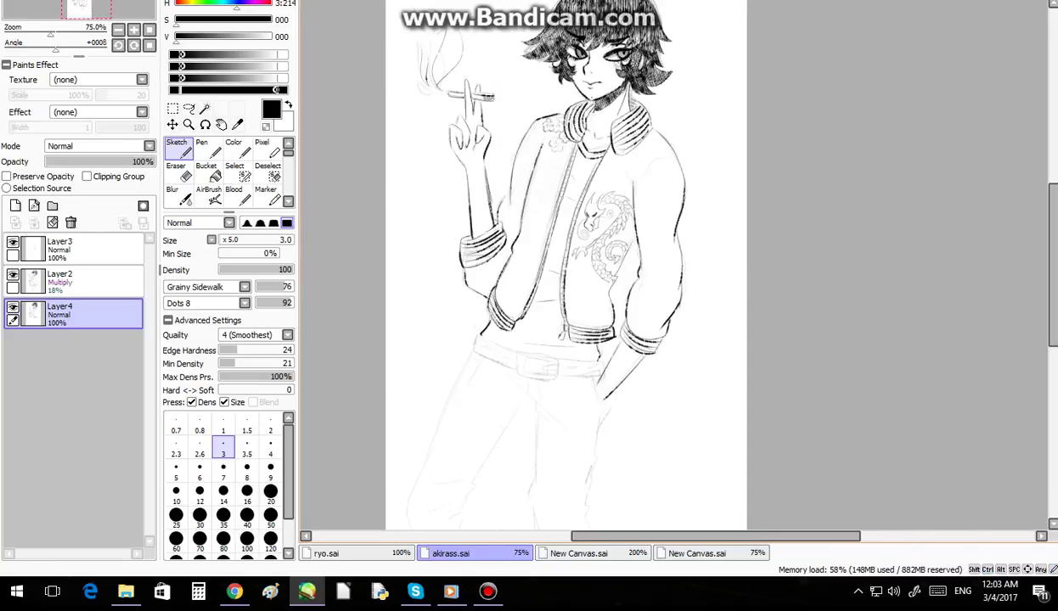
Step: Ink small petalled flowers on the upper sleeve and upper chest of the flower-patterned jacket half
scroll(535, 149, "up", 6)
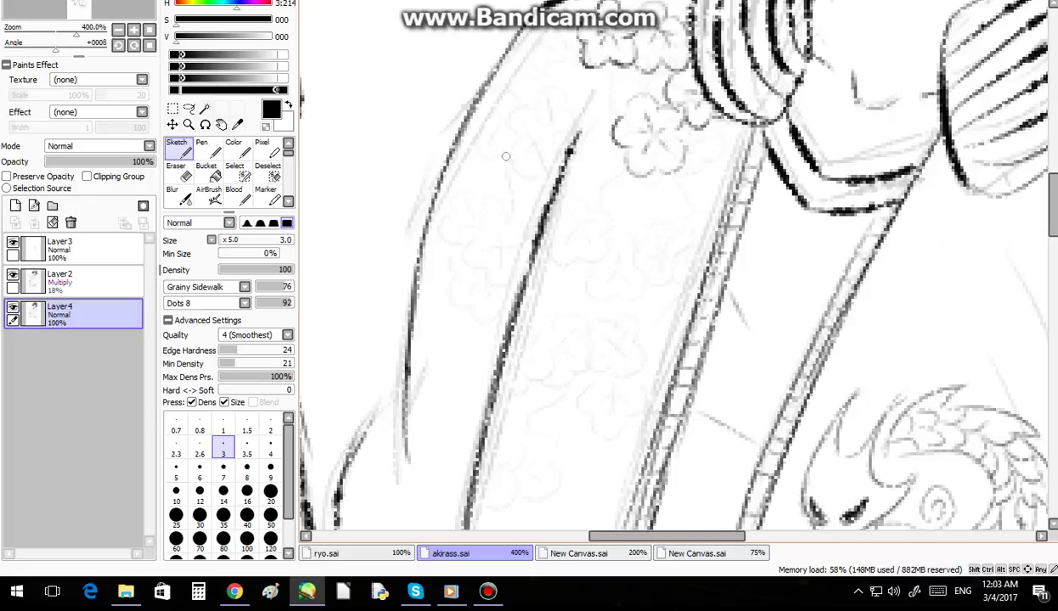
mouse_move(521, 127)
left_mouse_down()
mouse_move(525, 102)
mouse_move(553, 109)
mouse_move(549, 151)
mouse_move(521, 134)
mouse_move(516, 158)
mouse_move(503, 135)
mouse_move(523, 151)
mouse_move(538, 136)
left_mouse_up()
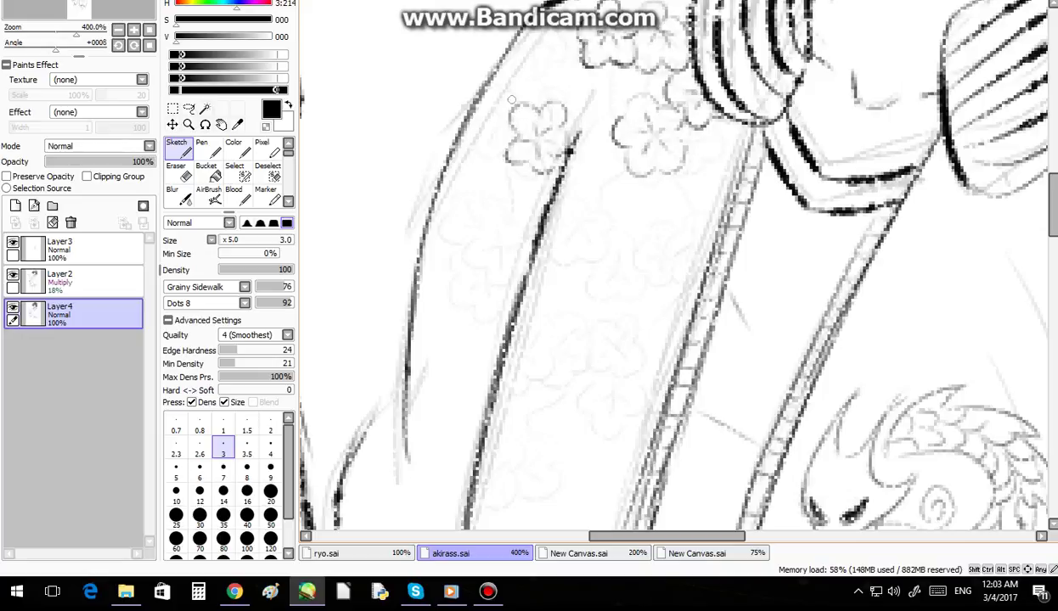
mouse_move(512, 99)
left_mouse_down()
mouse_move(475, 107)
mouse_move(483, 121)
mouse_move(469, 137)
mouse_move(493, 153)
mouse_move(498, 174)
mouse_move(487, 138)
mouse_move(509, 125)
left_mouse_up()
mouse_move(478, 207)
left_mouse_down()
mouse_move(518, 222)
mouse_move(456, 236)
mouse_move(461, 257)
mouse_move(489, 256)
mouse_move(506, 271)
mouse_move(479, 244)
mouse_move(492, 236)
mouse_move(473, 226)
mouse_move(501, 232)
left_mouse_up()
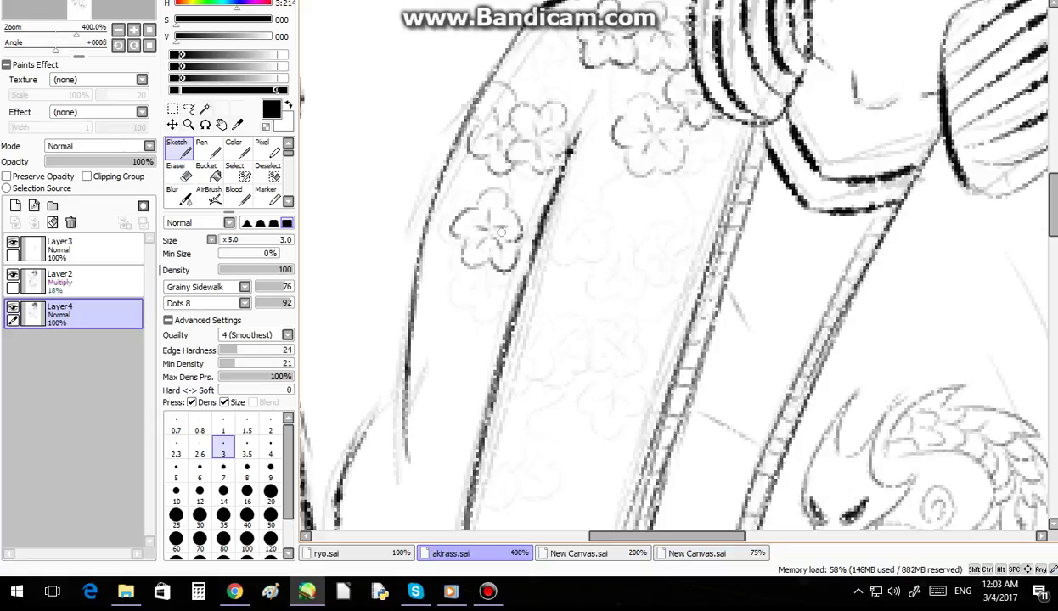
mouse_move(466, 263)
left_mouse_down()
mouse_move(444, 293)
mouse_move(499, 289)
mouse_move(471, 255)
mouse_move(487, 269)
mouse_move(481, 284)
left_mouse_up()
mouse_move(553, 204)
left_mouse_down()
mouse_move(576, 179)
mouse_move(600, 231)
mouse_move(585, 270)
mouse_move(550, 264)
mouse_move(557, 219)
mouse_move(550, 238)
mouse_move(579, 230)
mouse_move(577, 244)
left_mouse_up()
mouse_move(639, 229)
left_mouse_down()
mouse_move(644, 212)
mouse_move(671, 223)
mouse_move(685, 255)
mouse_move(651, 289)
mouse_move(672, 258)
mouse_move(659, 248)
mouse_move(669, 246)
mouse_move(664, 276)
mouse_move(659, 261)
left_mouse_up()
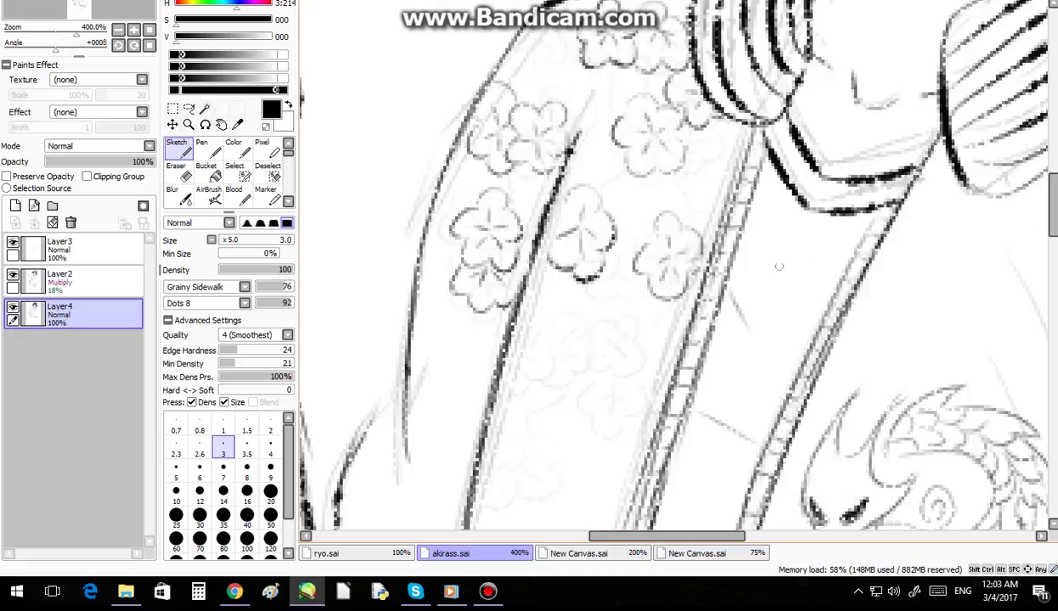
Step: Ink a cluster of petalled flowers on the middle of the jacket's front panel, between the sleeve line and the zipper
scroll(1032, 190, "down", 5)
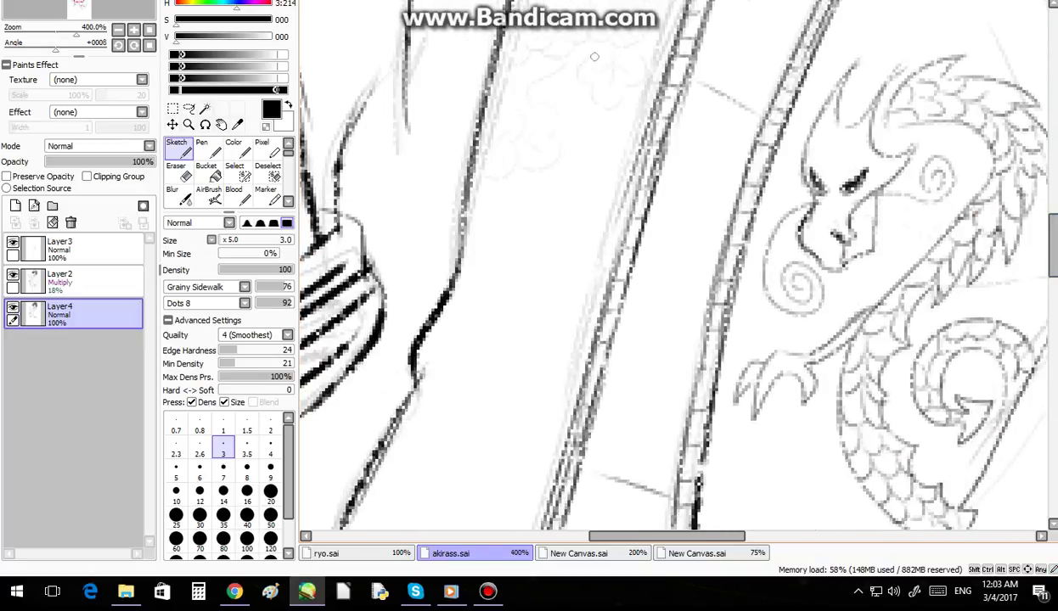
mouse_move(595, 56)
left_mouse_down()
mouse_move(580, 85)
mouse_move(615, 107)
mouse_move(615, 68)
left_mouse_up()
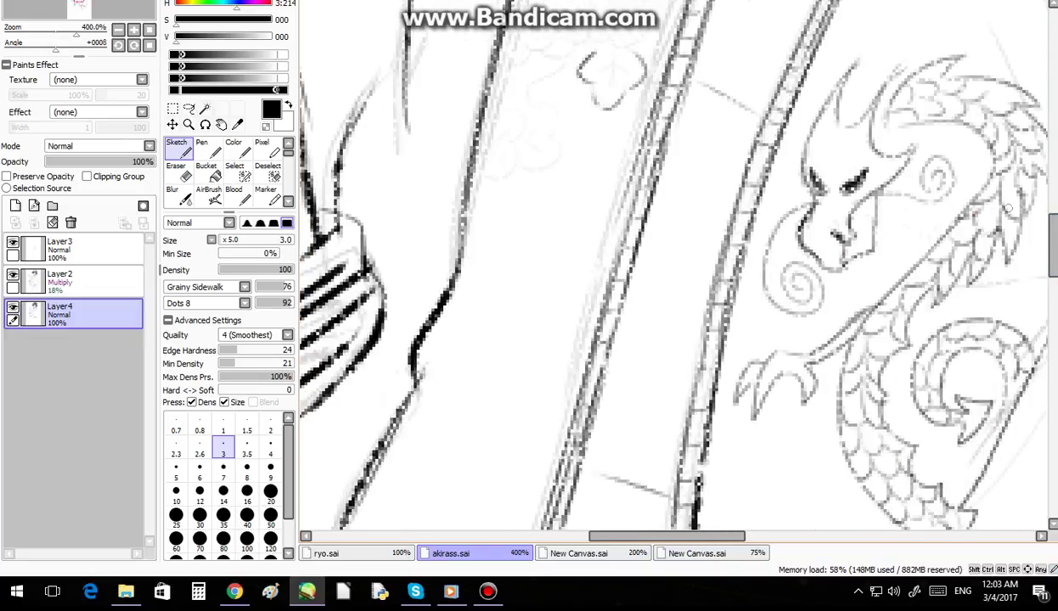
scroll(1029, 209, "up", 4)
mouse_move(581, 239)
left_mouse_down()
mouse_move(594, 227)
mouse_move(627, 248)
mouse_move(603, 291)
mouse_move(579, 280)
mouse_move(584, 255)
mouse_move(600, 264)
left_mouse_up()
mouse_move(600, 323)
left_mouse_down()
mouse_move(593, 333)
mouse_move(586, 313)
left_mouse_up()
mouse_move(506, 248)
left_mouse_down()
mouse_move(543, 253)
mouse_move(528, 315)
mouse_move(506, 306)
mouse_move(529, 304)
mouse_move(525, 276)
left_mouse_up()
mouse_move(512, 357)
left_mouse_down()
mouse_move(486, 333)
mouse_move(535, 321)
mouse_move(495, 332)
mouse_move(522, 323)
left_mouse_up()
scroll(550, 383, "down", 5)
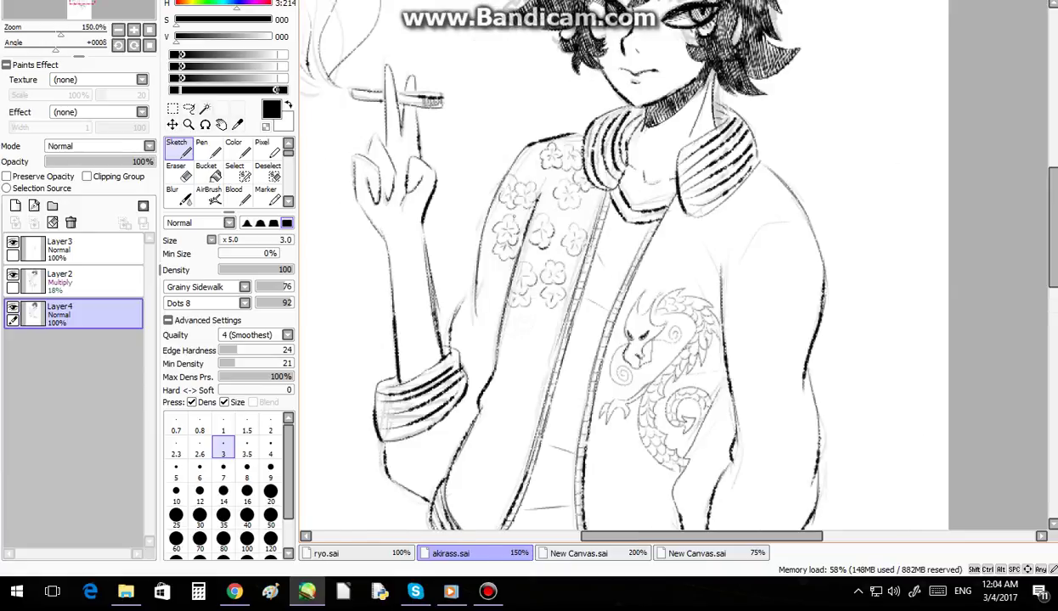
Step: Ink whole and partly hidden flowers down the raised arm's sleeve as far as the striped cuff
scroll(514, 349, "up", 4)
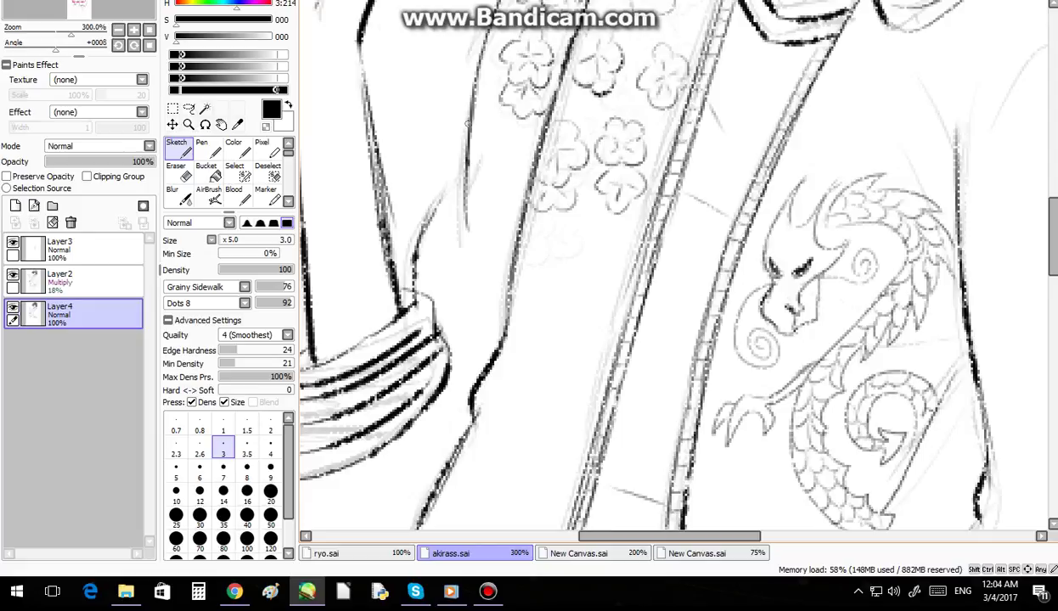
mouse_move(466, 125)
left_mouse_down()
mouse_move(469, 146)
mouse_move(461, 134)
mouse_move(498, 128)
mouse_move(498, 173)
mouse_move(510, 141)
mouse_move(495, 119)
mouse_move(493, 158)
left_mouse_up()
mouse_move(512, 230)
left_mouse_down()
mouse_move(476, 242)
mouse_move(482, 270)
mouse_move(501, 217)
mouse_move(501, 276)
left_mouse_up()
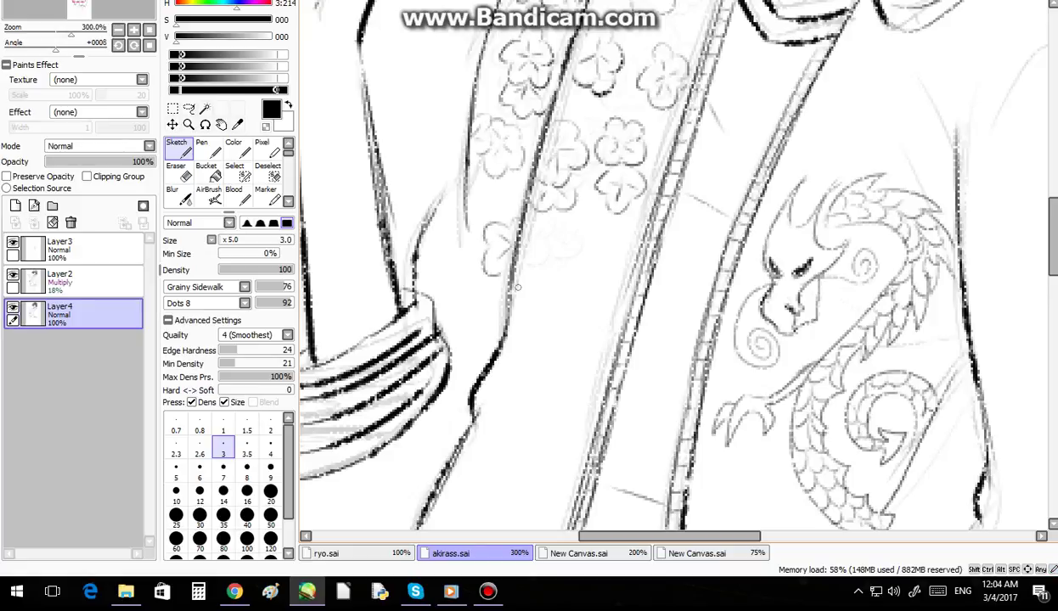
scroll(517, 288, "down", 5)
scroll(526, 216, "up", 6)
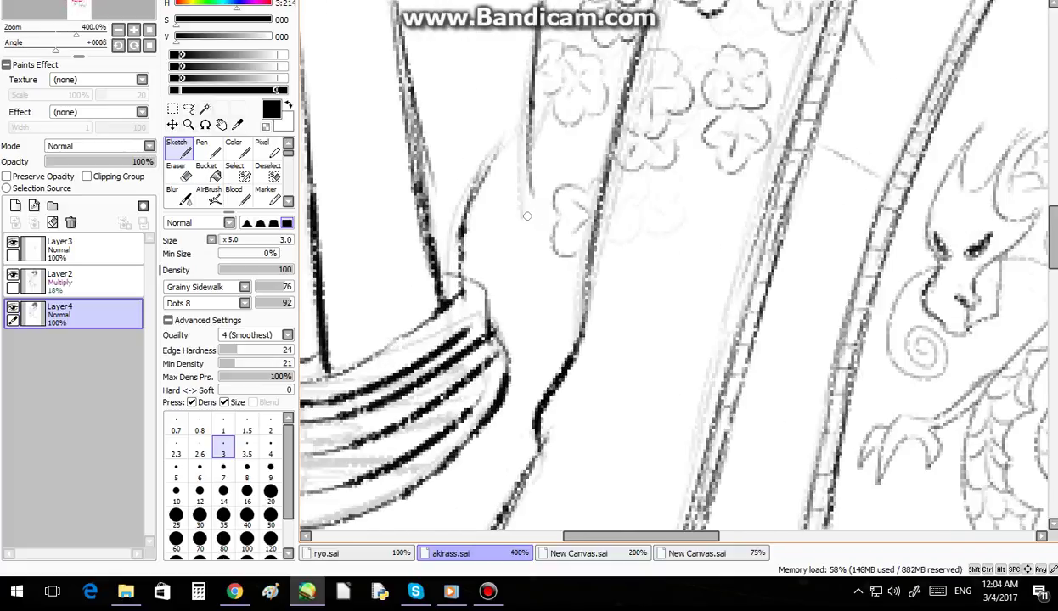
mouse_move(509, 148)
left_mouse_down()
mouse_move(497, 216)
mouse_move(460, 212)
mouse_move(504, 165)
left_mouse_up()
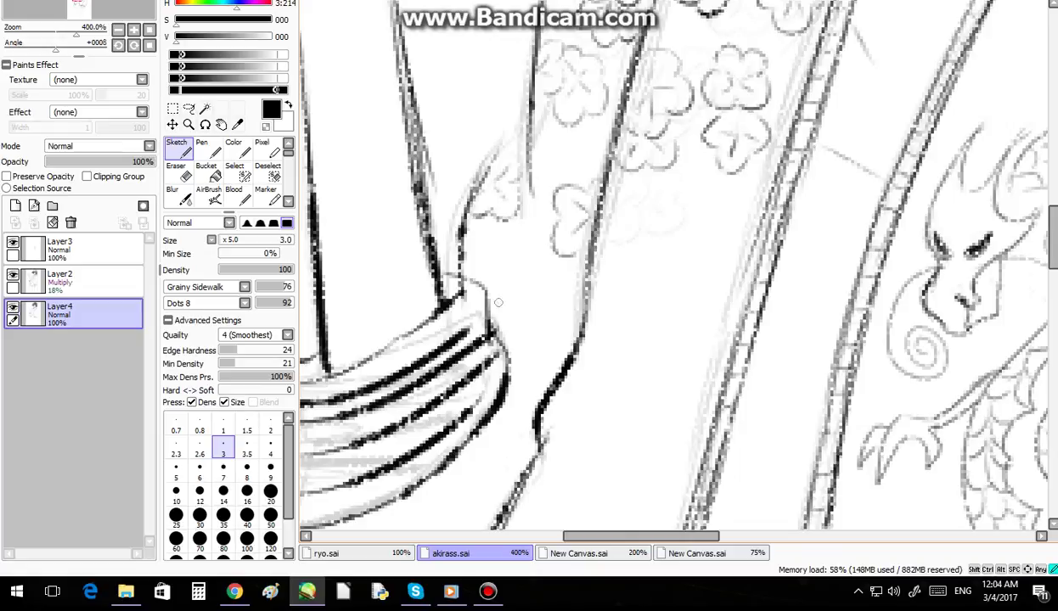
mouse_move(498, 302)
left_mouse_down()
mouse_move(531, 309)
mouse_move(517, 343)
mouse_move(492, 353)
mouse_move(499, 312)
mouse_move(515, 326)
mouse_move(506, 336)
left_mouse_up()
mouse_move(535, 284)
left_mouse_down()
mouse_move(547, 272)
mouse_move(572, 290)
mouse_move(562, 328)
mouse_move(562, 309)
left_mouse_up()
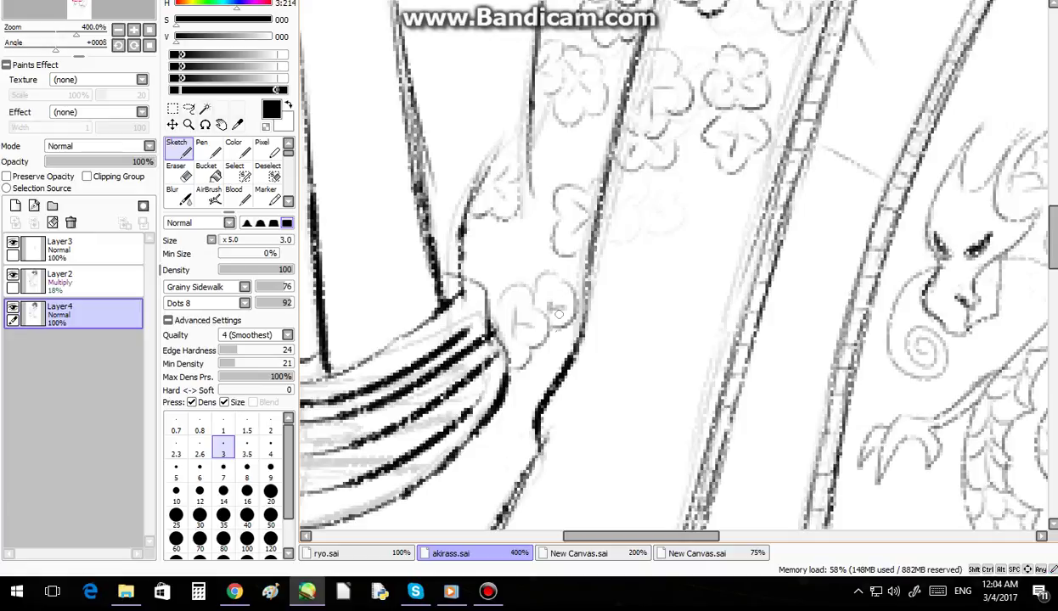
Step: Ink flowers on the bent elbow section of the sleeve, below the striped cuff
scroll(558, 316, "down", 4)
scroll(559, 328, "up", 1)
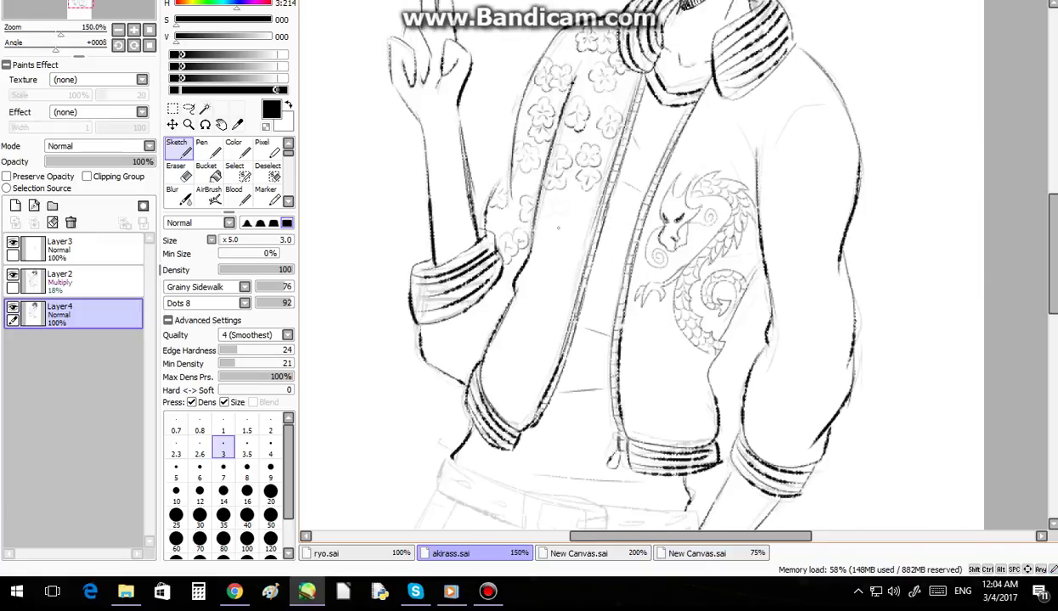
left_click_drag(422, 326, 430, 337)
mouse_move(427, 337)
left_mouse_down()
mouse_move(430, 349)
mouse_move(421, 341)
left_mouse_up()
mouse_move(458, 304)
left_mouse_down()
mouse_move(467, 314)
mouse_move(451, 319)
mouse_move(462, 316)
left_mouse_up()
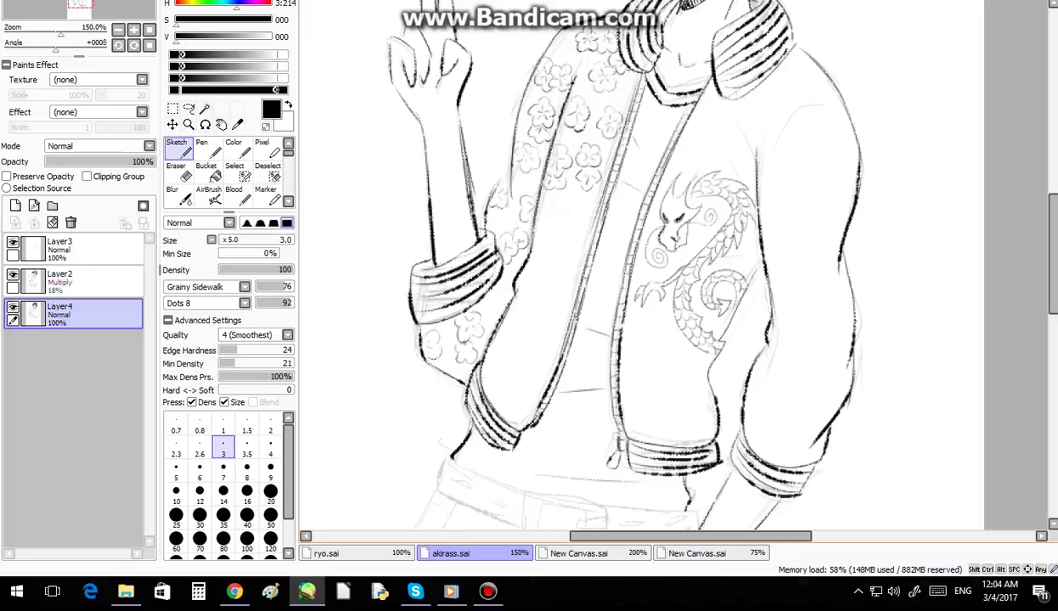
left_click_drag(466, 357, 464, 350)
left_click_drag(497, 292, 502, 297)
Step: Ink further flowers on the lower front panel, between the jacket's side edge and the zipper
scroll(613, 267, "up", 3)
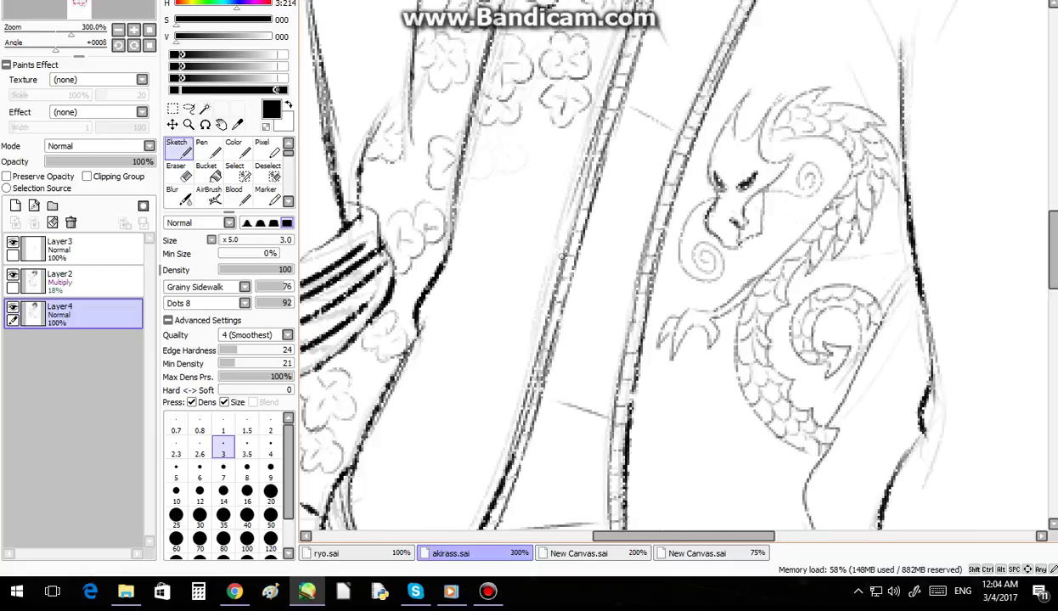
mouse_move(526, 149)
left_mouse_down()
mouse_move(503, 157)
mouse_move(521, 198)
mouse_move(553, 177)
mouse_move(546, 149)
mouse_move(531, 188)
mouse_move(547, 186)
left_mouse_up()
mouse_move(451, 207)
left_mouse_down()
mouse_move(469, 227)
mouse_move(466, 255)
mouse_move(439, 259)
mouse_move(443, 240)
mouse_move(465, 236)
mouse_move(471, 191)
mouse_move(496, 214)
mouse_move(475, 206)
mouse_move(488, 222)
left_mouse_up()
mouse_move(517, 260)
left_mouse_down()
mouse_move(504, 287)
mouse_move(523, 305)
mouse_move(542, 256)
mouse_move(536, 300)
mouse_move(540, 267)
left_mouse_up()
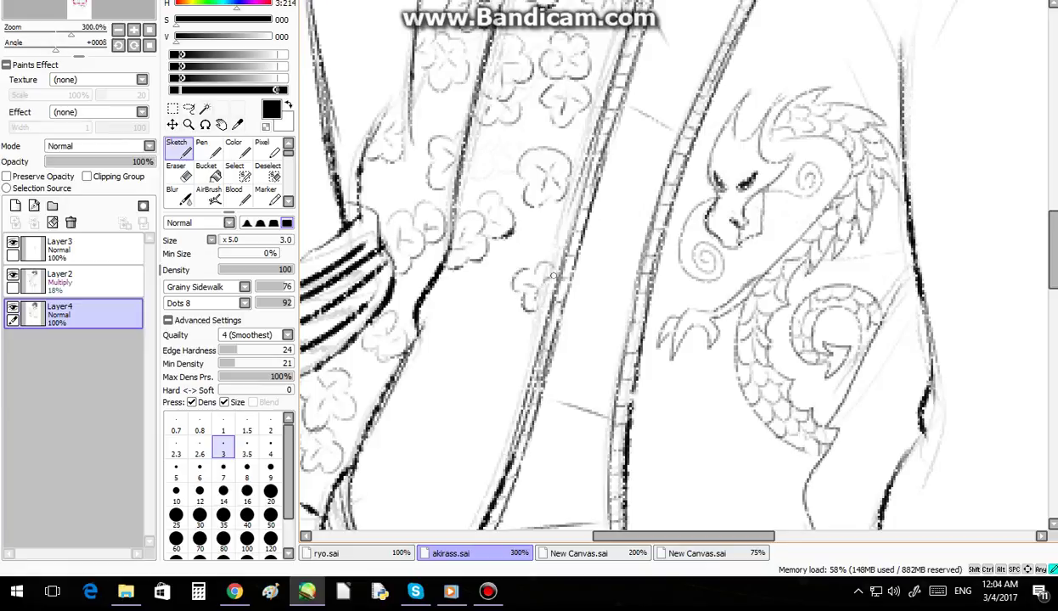
left_click_drag(425, 321, 455, 309)
mouse_move(455, 309)
left_mouse_down()
mouse_move(464, 360)
mouse_move(442, 360)
mouse_move(420, 325)
mouse_move(430, 342)
mouse_move(419, 327)
mouse_move(431, 337)
mouse_move(472, 287)
mouse_move(486, 340)
mouse_move(474, 389)
mouse_move(501, 412)
mouse_move(526, 376)
mouse_move(502, 408)
mouse_move(517, 391)
left_mouse_up()
scroll(512, 379, "down", 4)
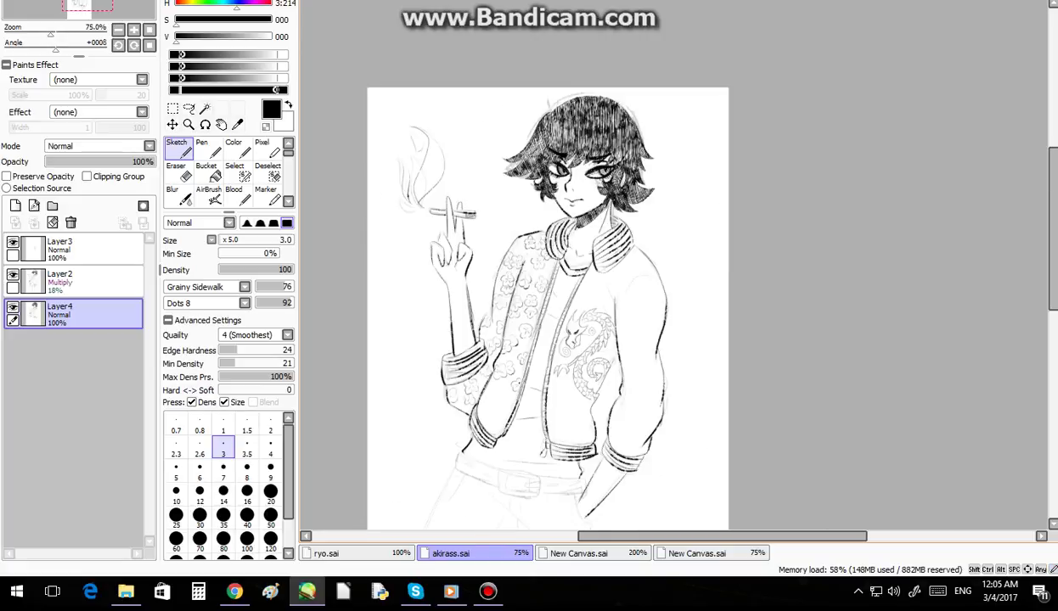
Step: Fill the bottom of the front panel with flowers down to the striped waistband
scroll(501, 446, "up", 3)
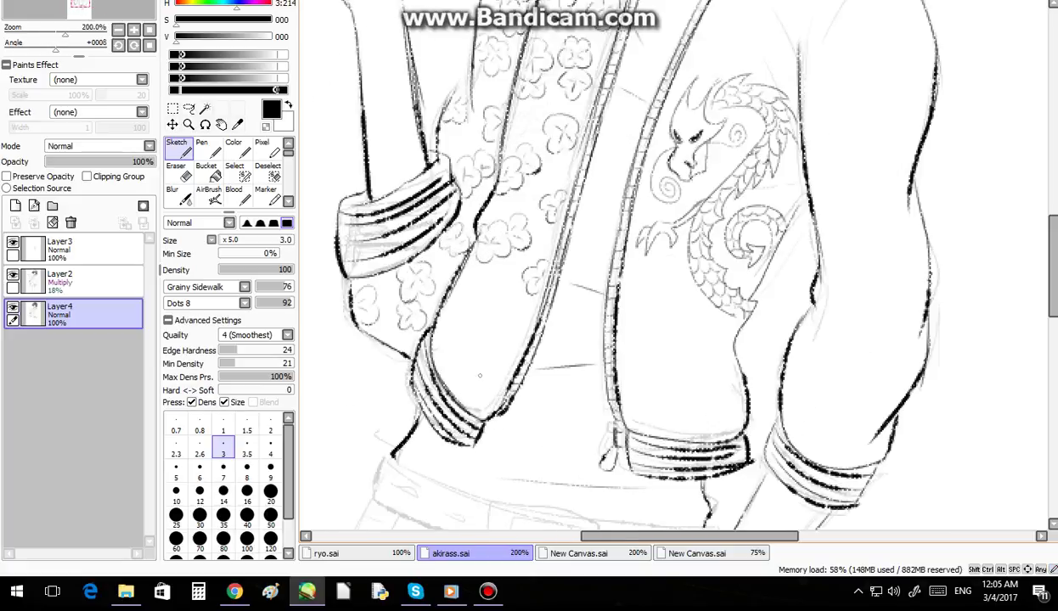
left_click_drag(467, 374, 472, 392)
left_click_drag(469, 395, 457, 372)
mouse_move(458, 315)
left_mouse_down()
mouse_move(447, 304)
mouse_move(463, 306)
mouse_move(458, 277)
mouse_move(447, 293)
mouse_move(450, 333)
mouse_move(459, 325)
left_mouse_up()
mouse_move(481, 287)
left_mouse_down()
mouse_move(492, 285)
mouse_move(480, 306)
mouse_move(472, 290)
left_mouse_up()
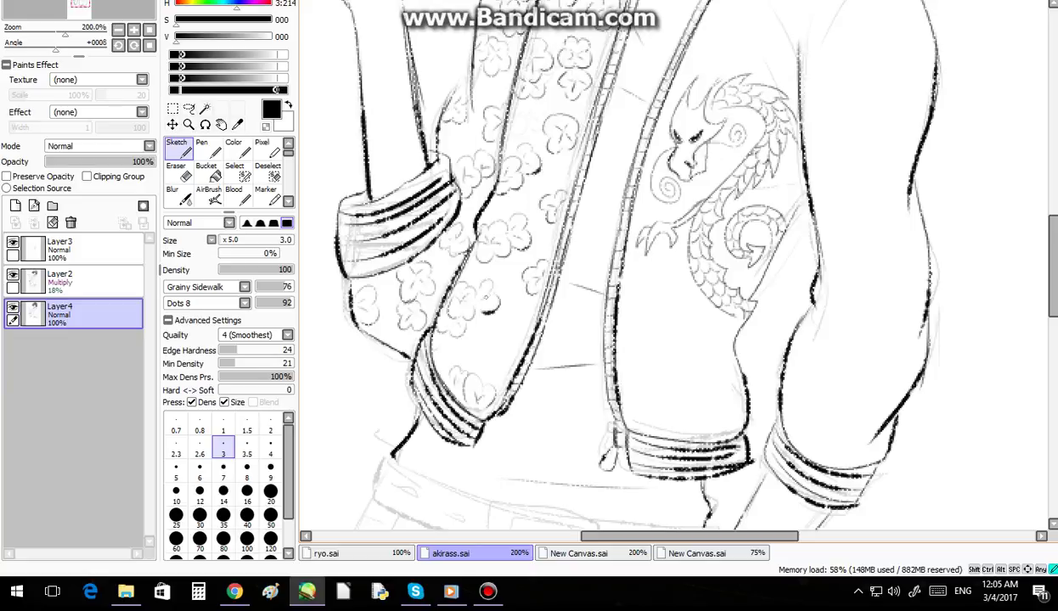
mouse_move(494, 326)
left_mouse_down()
mouse_move(501, 357)
mouse_move(508, 329)
left_mouse_up()
scroll(537, 325, "down", 3)
scroll(506, 420, "up", 3)
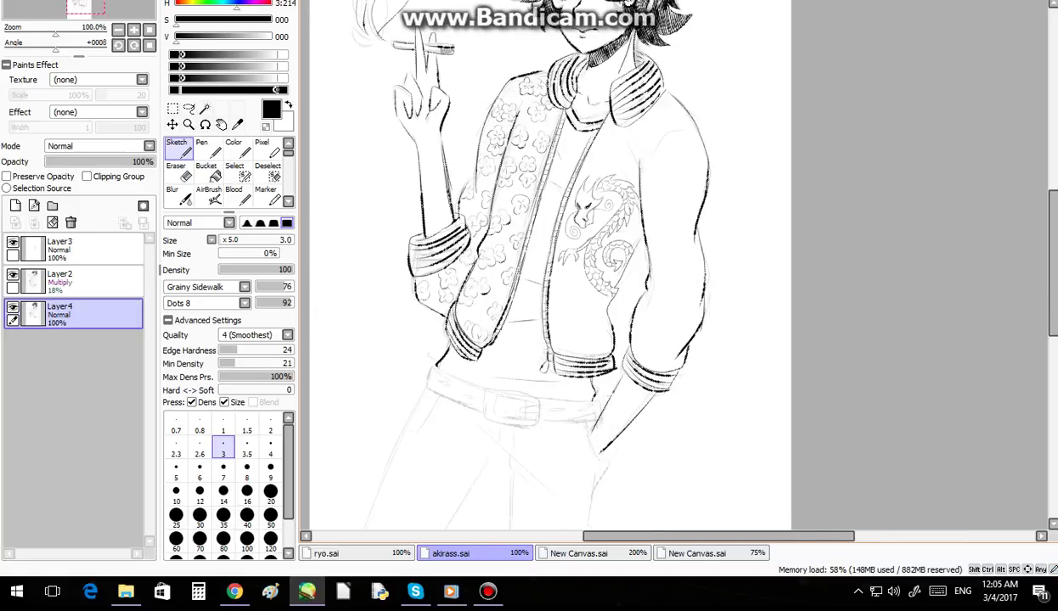
Step: Ink the belt buckle's outer frame, inner opening and prong
scroll(594, 225, "down", 1)
scroll(518, 371, "up", 1)
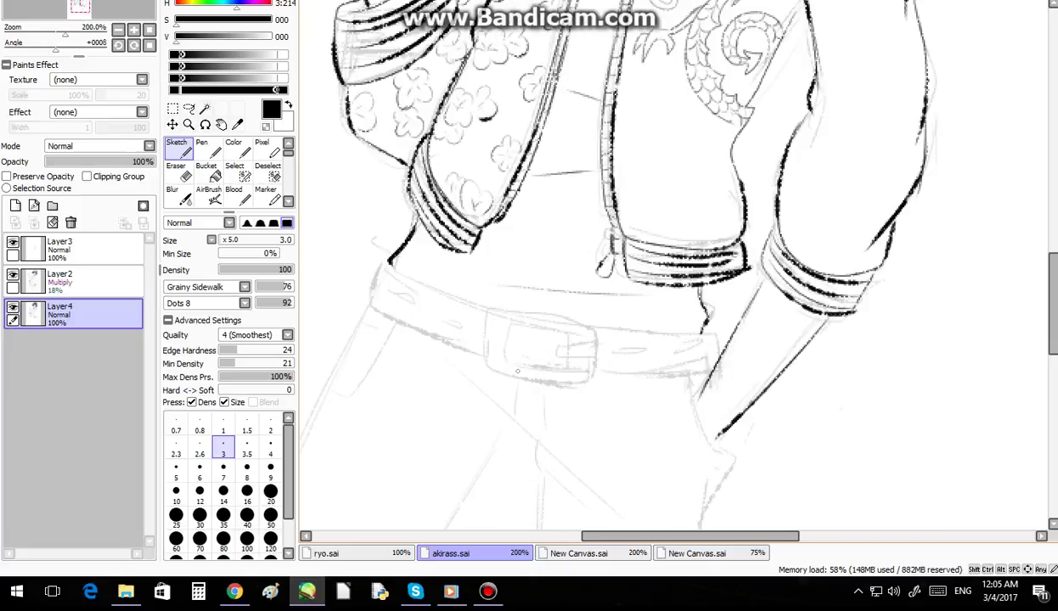
mouse_move(484, 371)
left_mouse_down()
mouse_move(486, 307)
mouse_move(482, 352)
mouse_move(485, 307)
mouse_move(517, 303)
left_mouse_up()
mouse_move(488, 371)
left_mouse_down()
mouse_move(486, 312)
mouse_move(519, 304)
mouse_move(587, 330)
mouse_move(554, 350)
mouse_move(584, 360)
left_mouse_up()
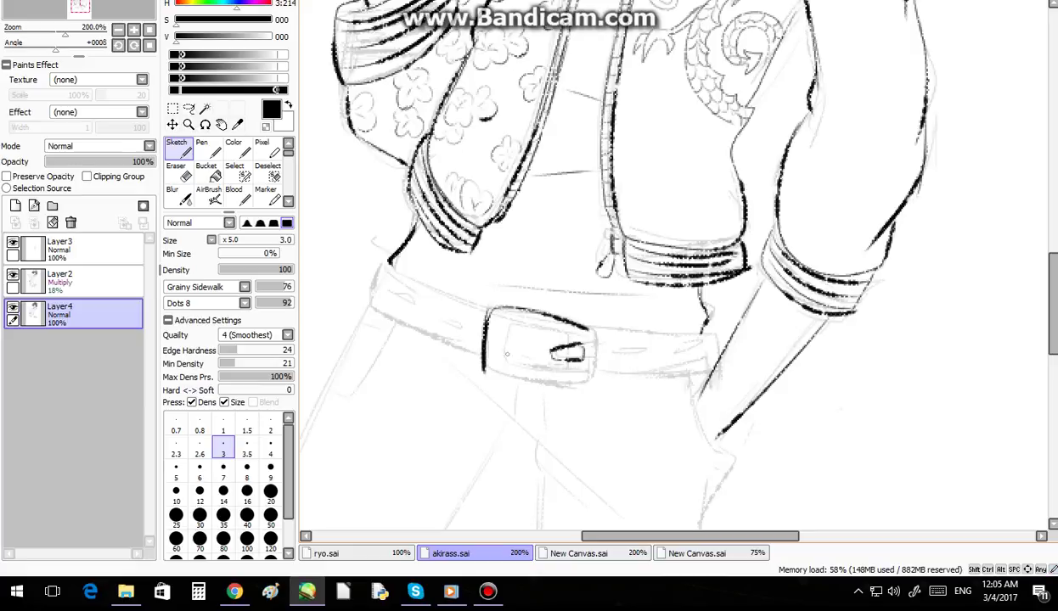
mouse_move(505, 353)
left_mouse_down()
mouse_move(506, 326)
mouse_move(572, 338)
mouse_move(510, 356)
mouse_move(550, 358)
left_mouse_up()
mouse_move(481, 349)
left_mouse_down()
mouse_move(581, 378)
mouse_move(575, 321)
left_mouse_up()
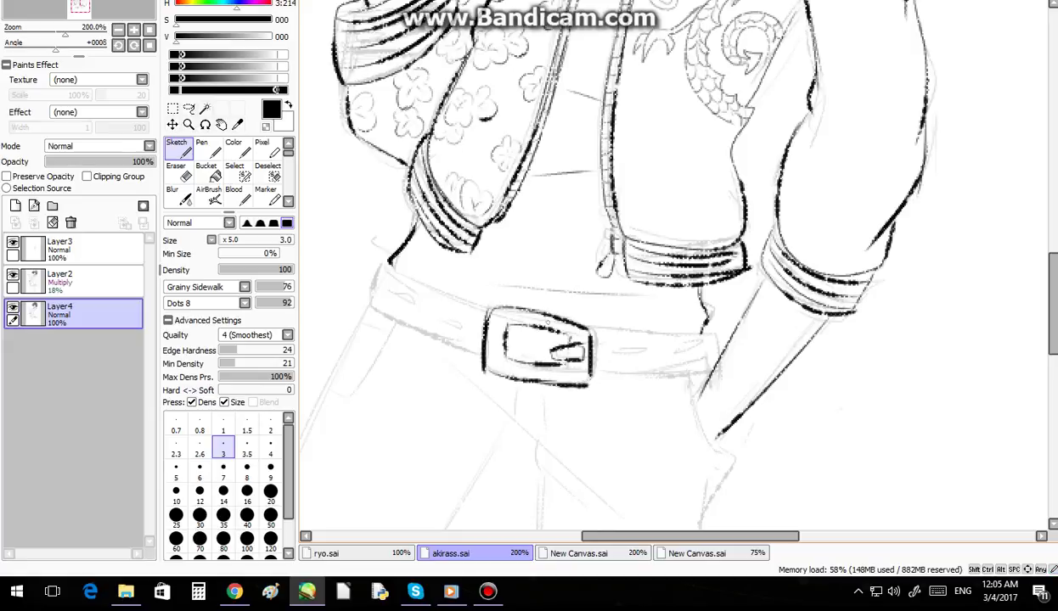
Step: Ink the belt strap's edges on both sides of the buckle and add its holes
mouse_move(484, 306)
left_mouse_down()
mouse_move(384, 261)
mouse_move(370, 270)
mouse_move(370, 307)
mouse_move(483, 351)
left_mouse_up()
left_click_drag(593, 326, 692, 334)
mouse_move(592, 374)
left_mouse_down()
mouse_move(694, 383)
mouse_move(694, 333)
left_mouse_up()
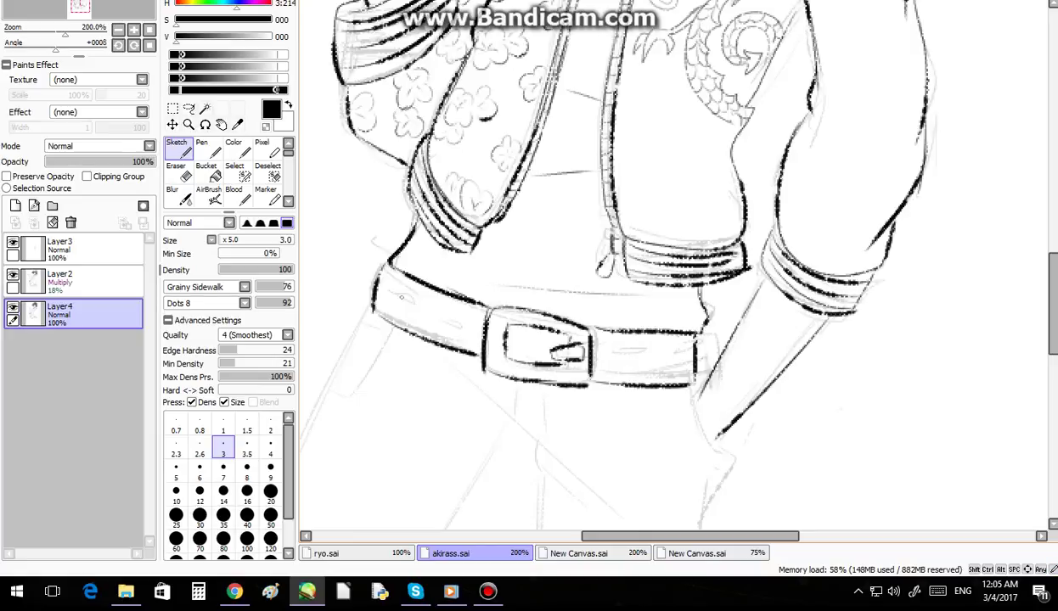
mouse_move(391, 292)
left_mouse_down()
mouse_move(469, 323)
mouse_move(448, 322)
left_mouse_up()
mouse_move(610, 354)
left_mouse_down()
mouse_move(689, 354)
mouse_move(665, 358)
left_mouse_up()
Step: Ink the trouser pocket around the hidden hand, the crotch creases and both edges of the straight leg
scroll(496, 255, "down", 6)
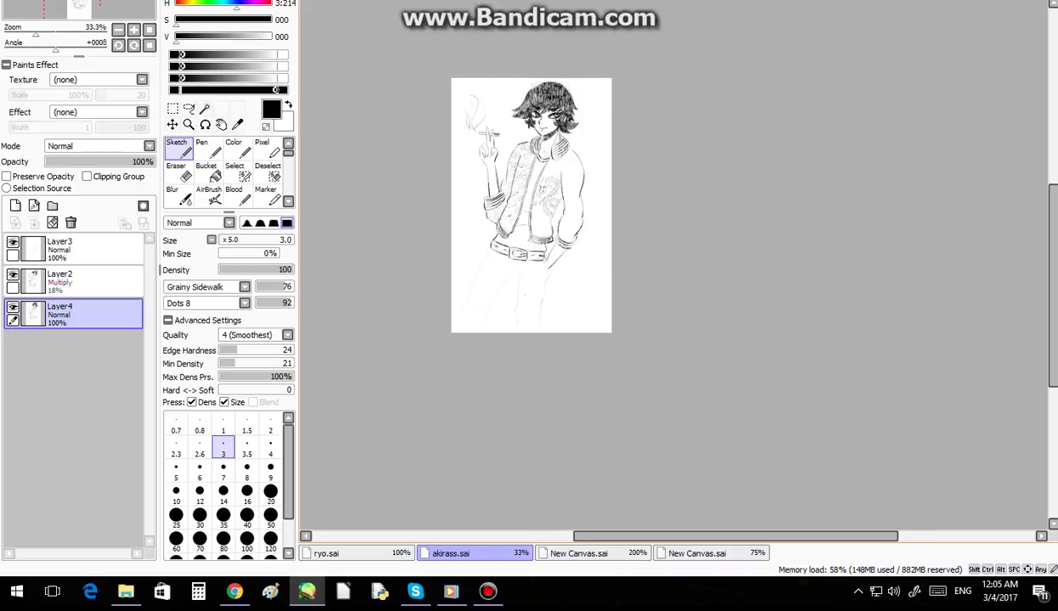
scroll(503, 282, "up", 4)
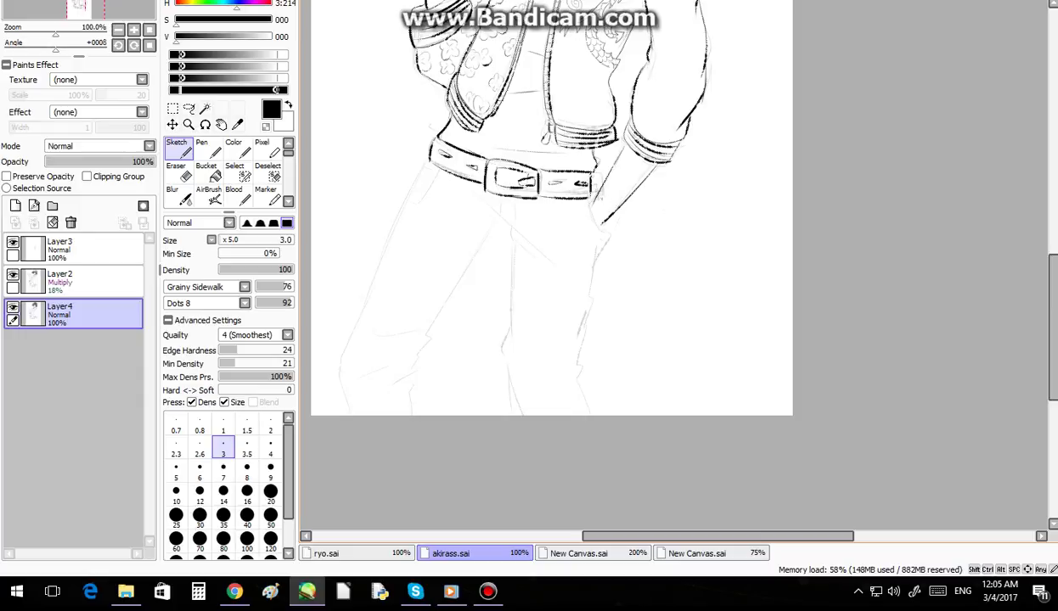
mouse_move(606, 224)
left_mouse_down()
mouse_move(586, 224)
mouse_move(604, 231)
left_mouse_up()
left_click_drag(477, 205, 540, 258)
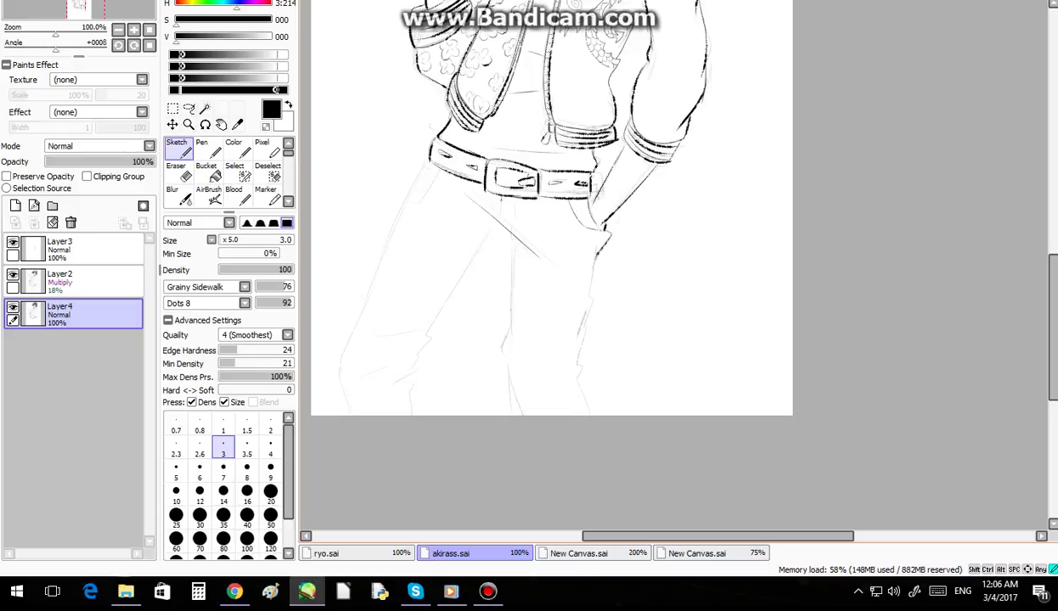
mouse_move(488, 195)
left_mouse_down()
mouse_move(498, 223)
mouse_move(498, 214)
mouse_move(477, 215)
mouse_move(522, 246)
mouse_move(504, 355)
mouse_move(511, 405)
left_mouse_up()
left_click(592, 320)
mouse_move(596, 256)
left_mouse_down()
mouse_move(576, 374)
mouse_move(591, 409)
left_mouse_up()
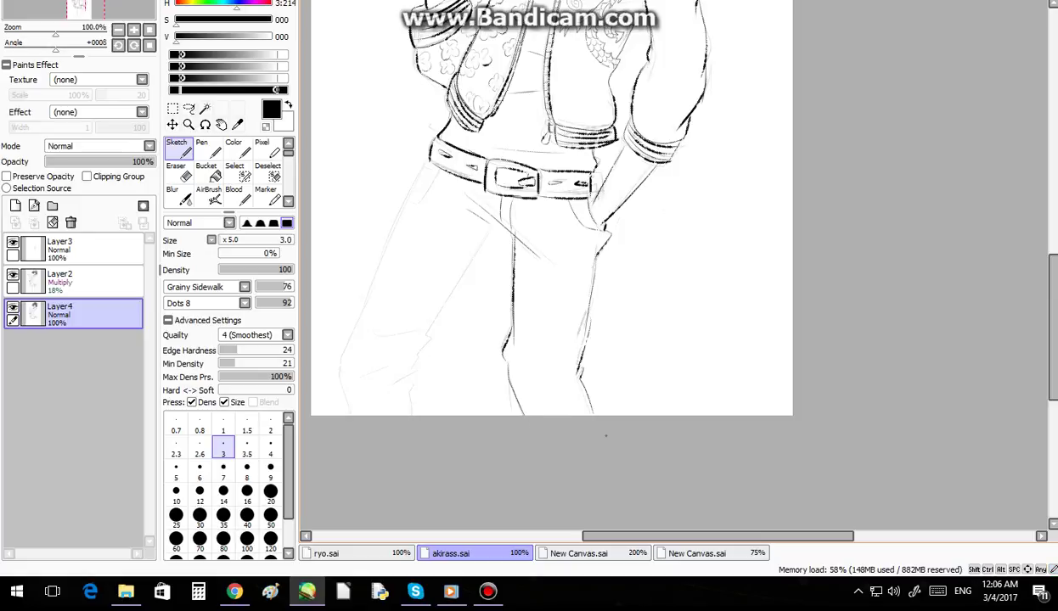
Step: Ink the outer and inner edges of the angled trouser leg, with fabric folds at the knee
scroll(596, 410, "down", 2)
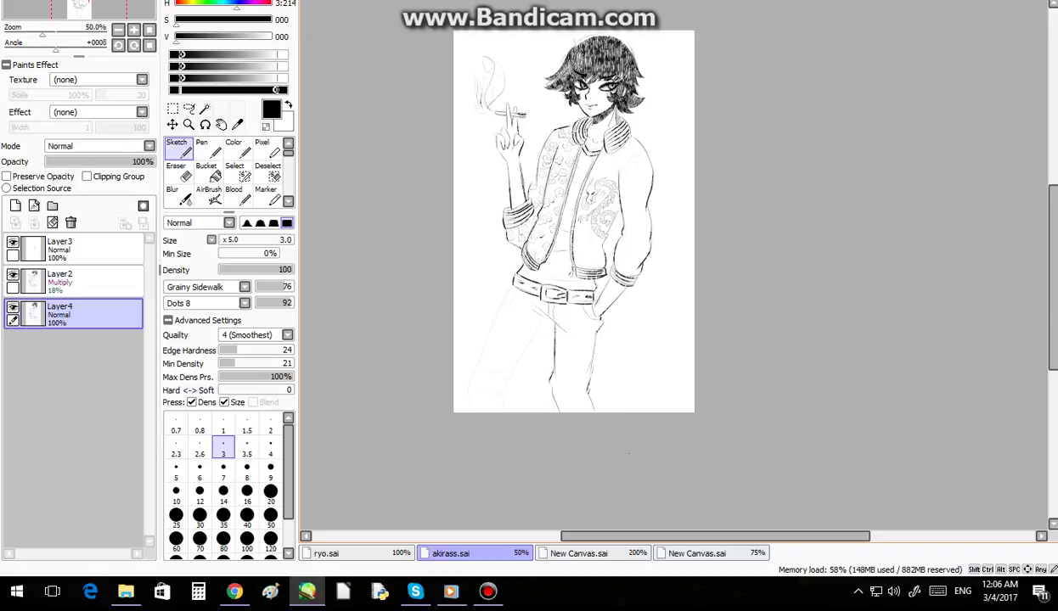
scroll(510, 391, "up", 3)
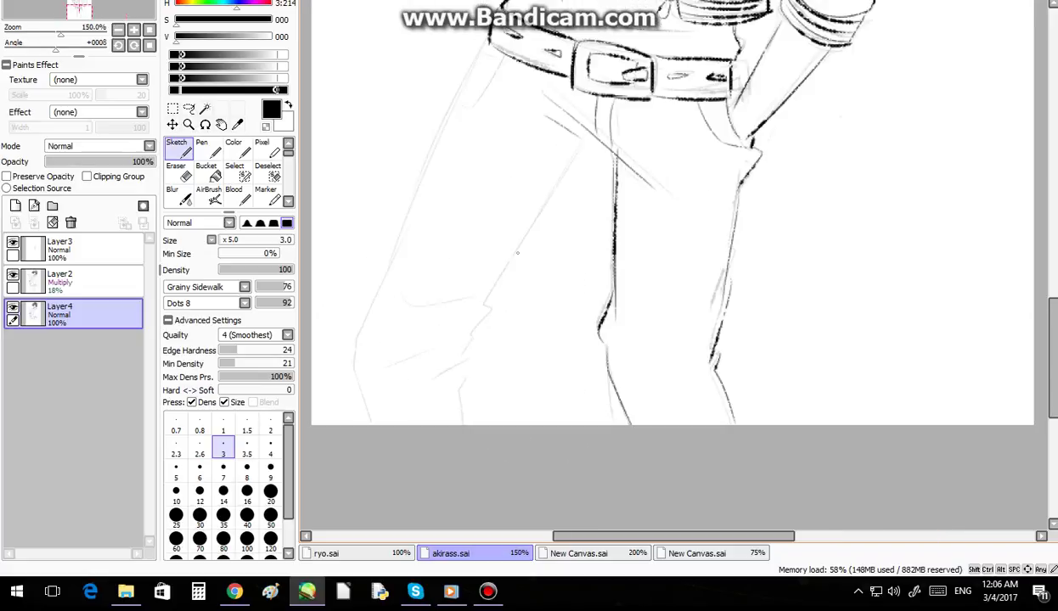
mouse_move(483, 52)
left_mouse_down()
mouse_move(446, 113)
mouse_move(347, 367)
mouse_move(367, 422)
left_mouse_up()
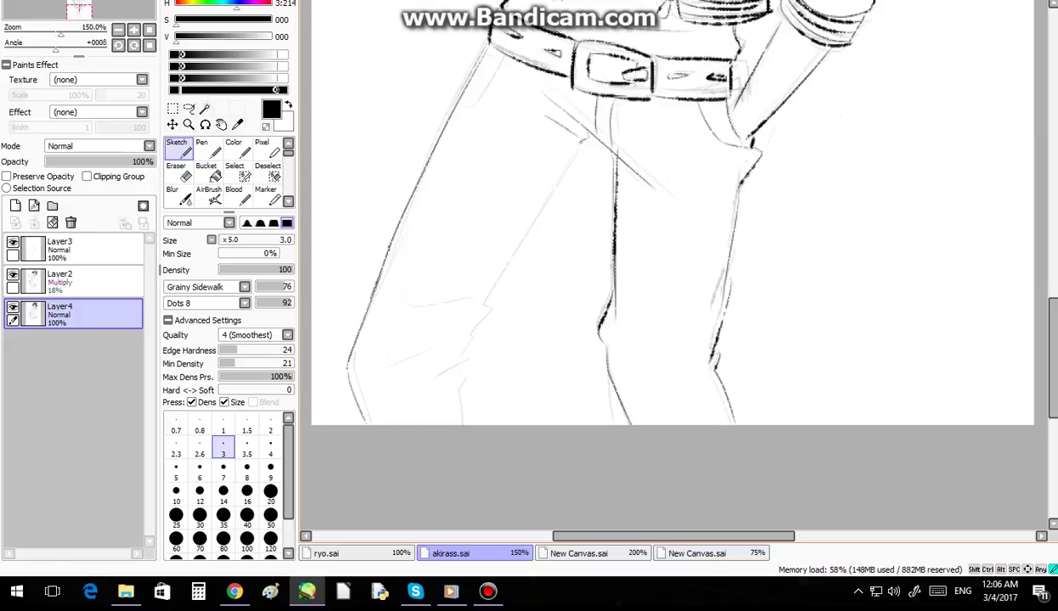
mouse_move(582, 146)
left_mouse_down()
mouse_move(502, 258)
mouse_move(488, 305)
left_mouse_up()
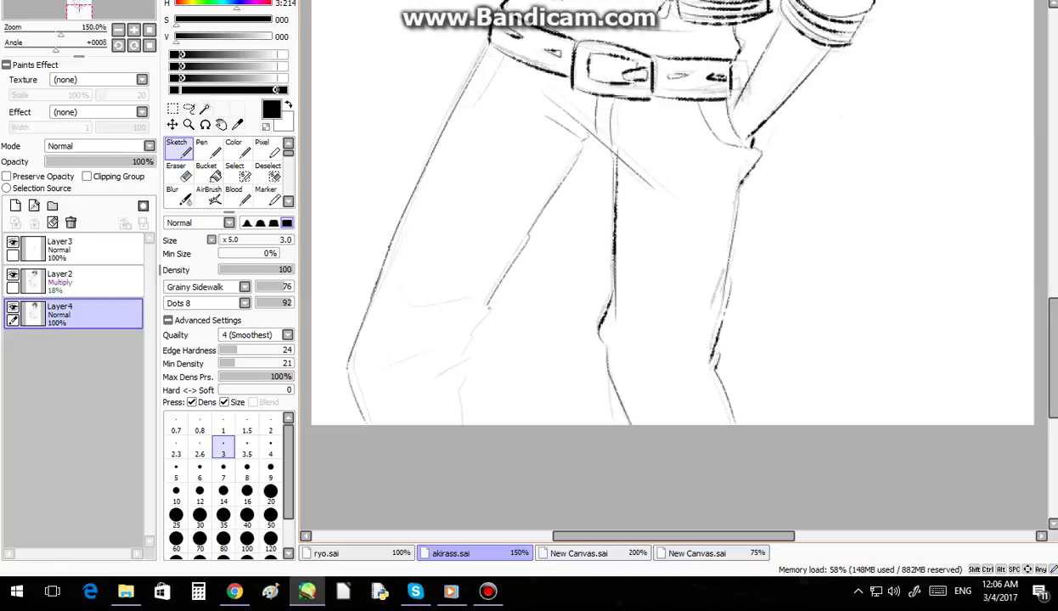
mouse_move(388, 367)
left_mouse_down()
mouse_move(441, 347)
mouse_move(465, 305)
mouse_move(450, 349)
mouse_move(427, 367)
mouse_move(463, 343)
mouse_move(452, 415)
left_mouse_up()
scroll(454, 428, "down", 3)
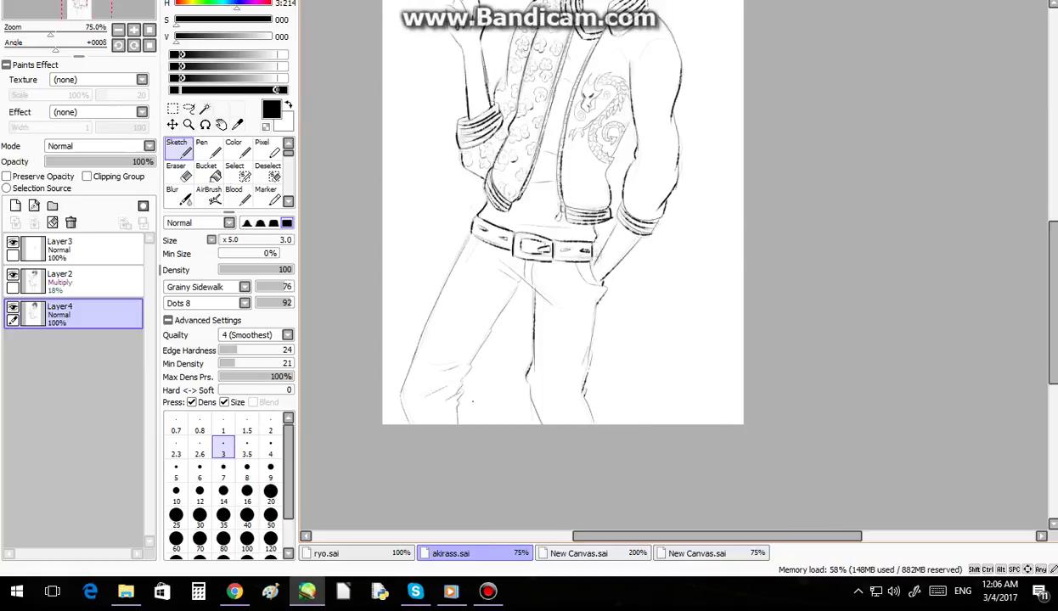
Step: Erase the straight leg's lower outline with a size 50 eraser and re-ink both edges with the Sketch brush
scroll(553, 261, "up", 1)
scroll(557, 427, "down", 1)
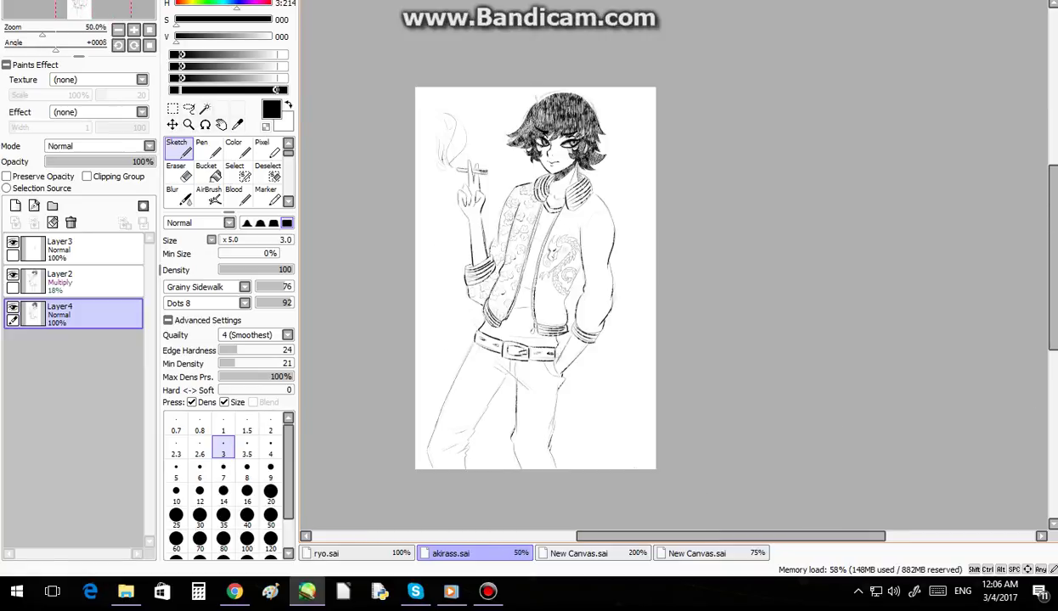
scroll(613, 435, "up", 1)
scroll(439, 524, "up", 2)
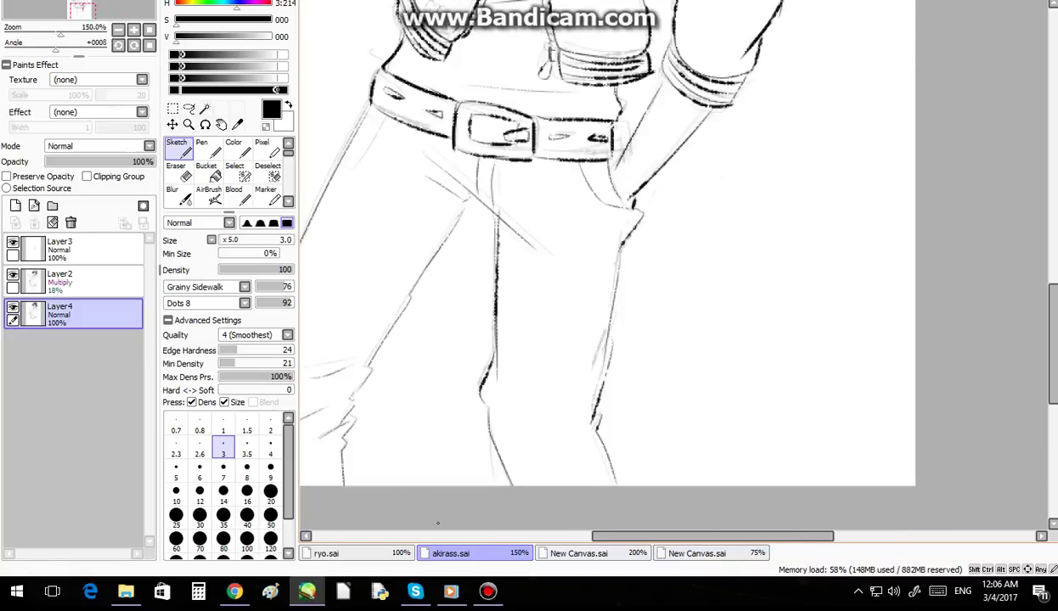
key("e")
left_click(271, 435)
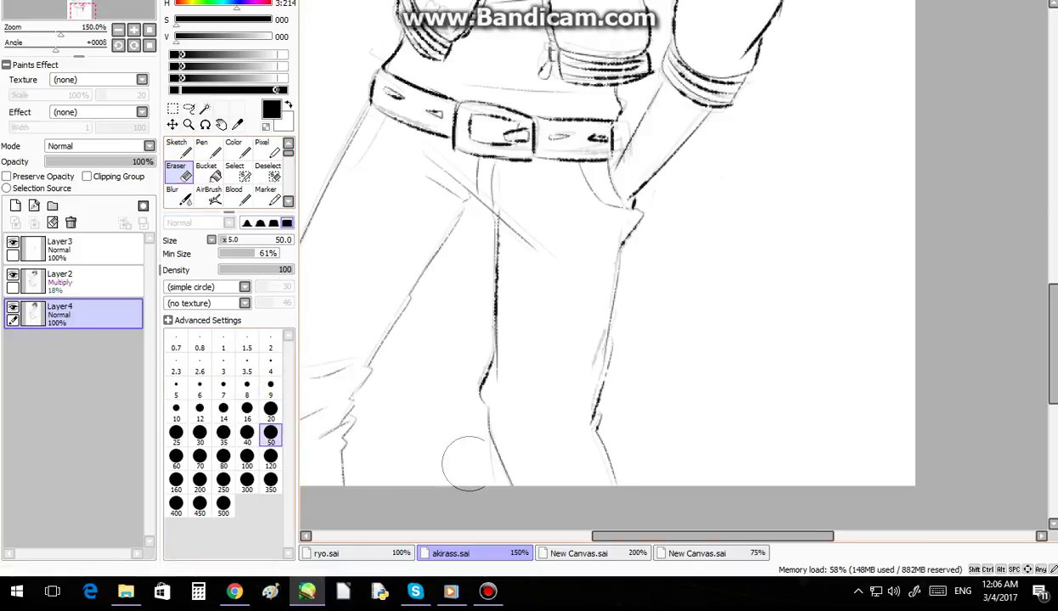
mouse_move(493, 424)
left_mouse_down()
mouse_move(528, 402)
mouse_move(616, 442)
mouse_move(543, 425)
left_mouse_up()
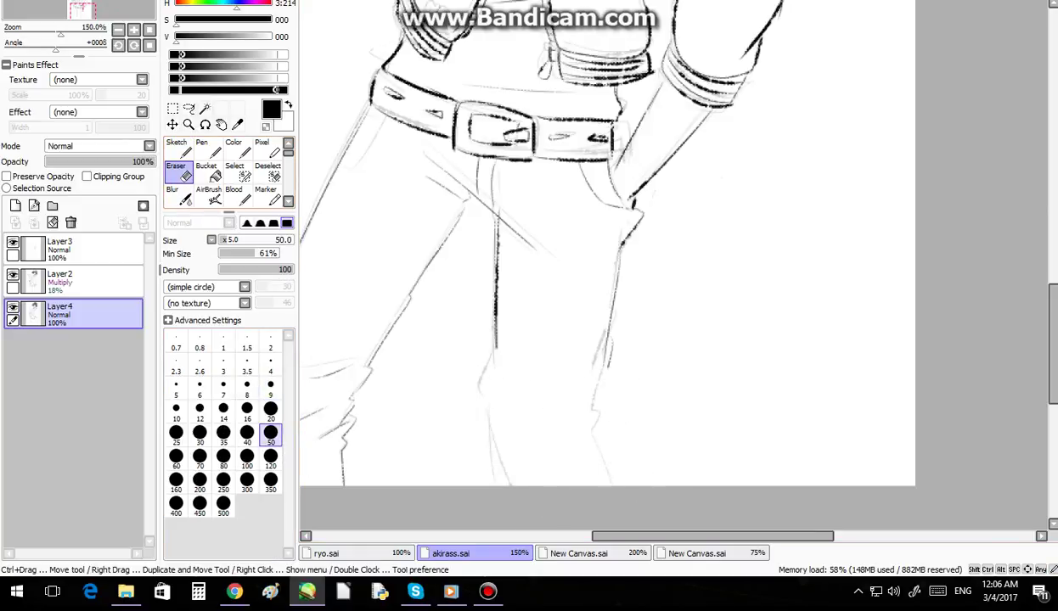
left_click(176, 146)
mouse_move(492, 340)
left_mouse_down()
mouse_move(480, 391)
mouse_move(494, 481)
left_mouse_up()
mouse_move(604, 347)
left_mouse_down()
mouse_move(591, 429)
mouse_move(607, 480)
left_mouse_up()
scroll(522, 314, "down", 4)
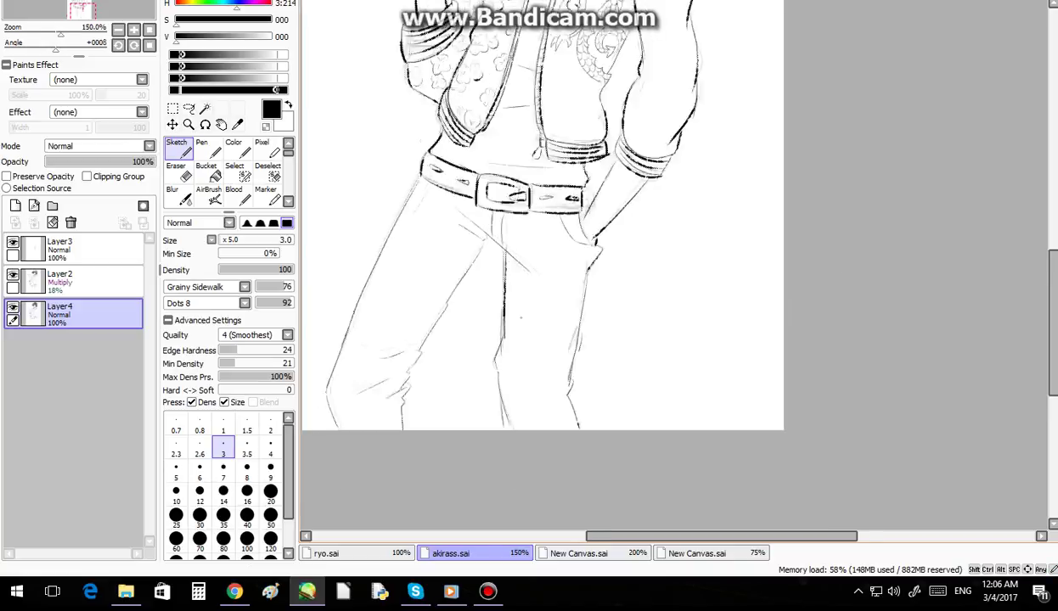
scroll(543, 234, "up", 2)
scroll(548, 280, "down", 2)
scroll(547, 281, "up", 1)
scroll(510, 153, "up", 1)
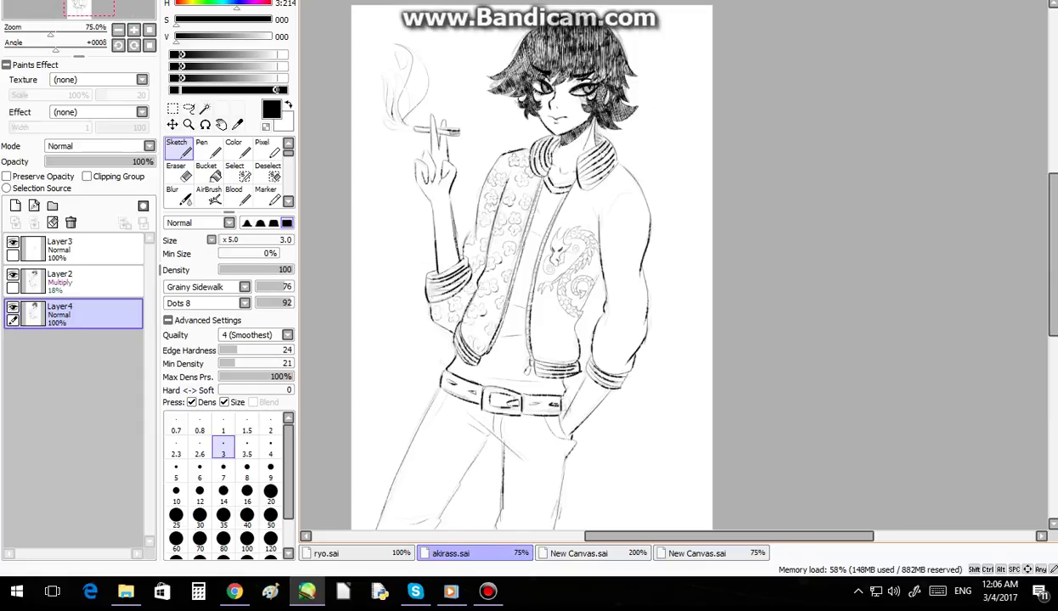